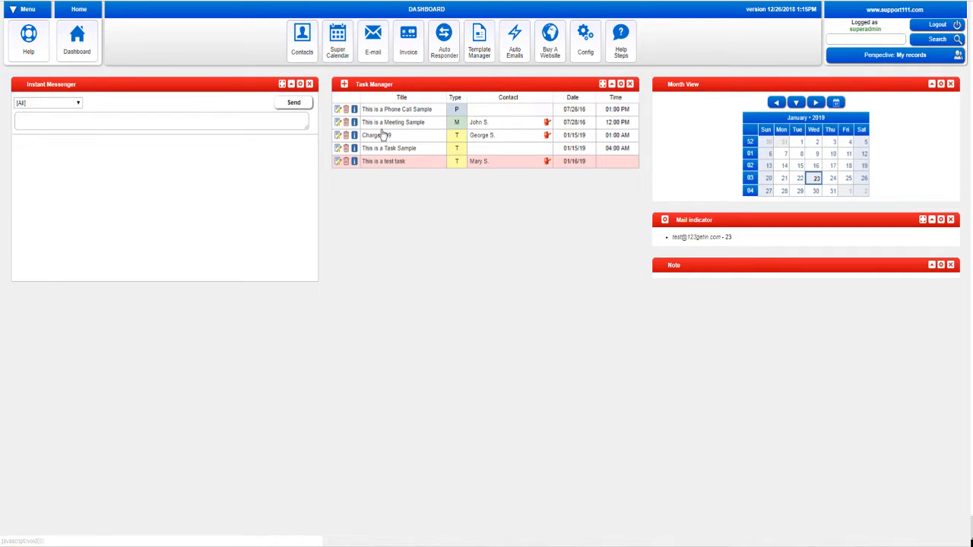
Open the Contacts list from the Dashboard toolbar
{"action": "left_click", "coordinate": [301, 55]}
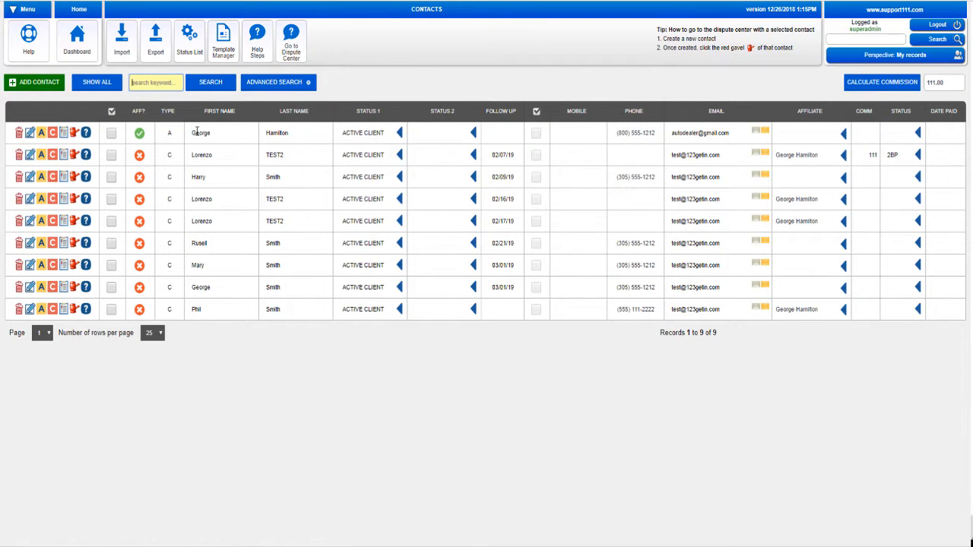
Sort the contacts by first name ascending, then tick and clear a few row checkboxes
{"action": "left_click", "coordinate": [225, 114]}
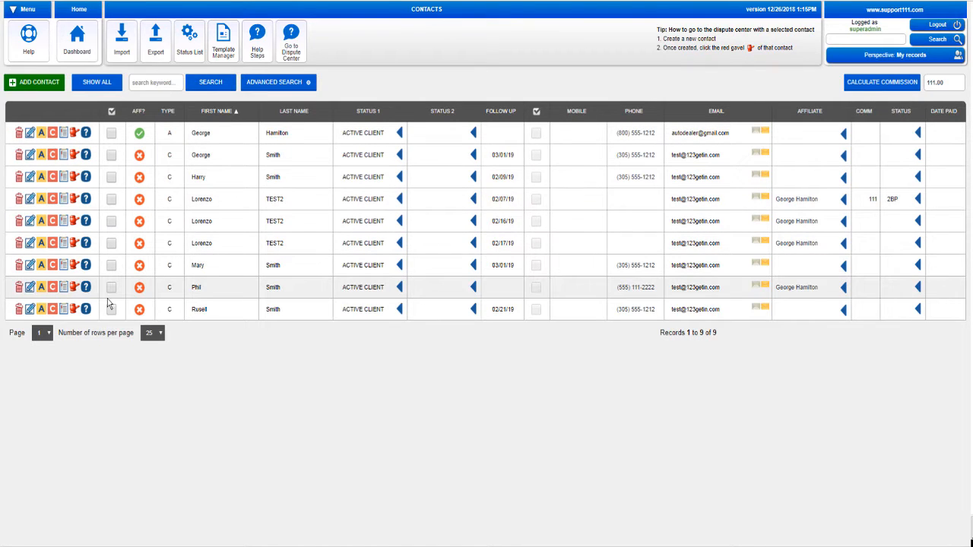
{"action": "left_click", "coordinate": [111, 222]}
{"action": "left_click", "coordinate": [111, 156]}
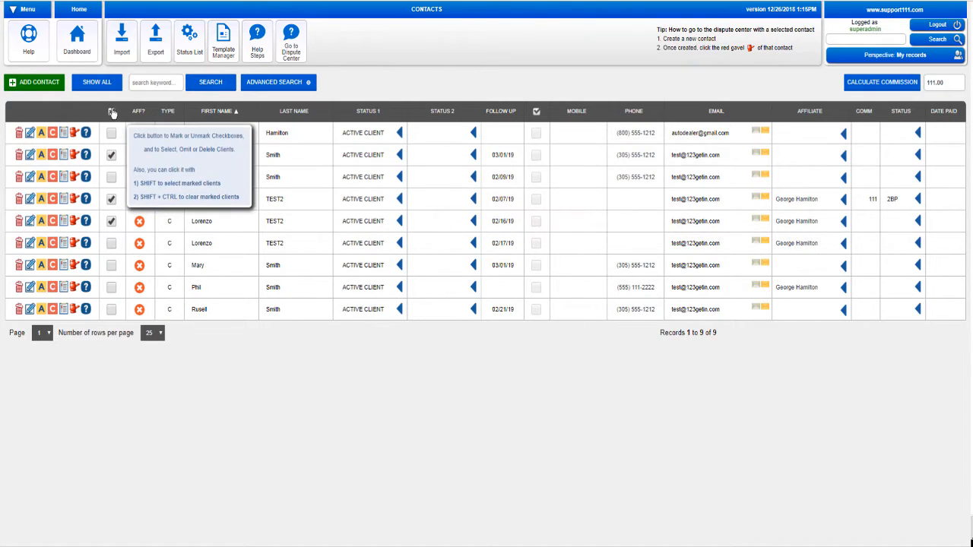
{"action": "left_click", "coordinate": [112, 156]}
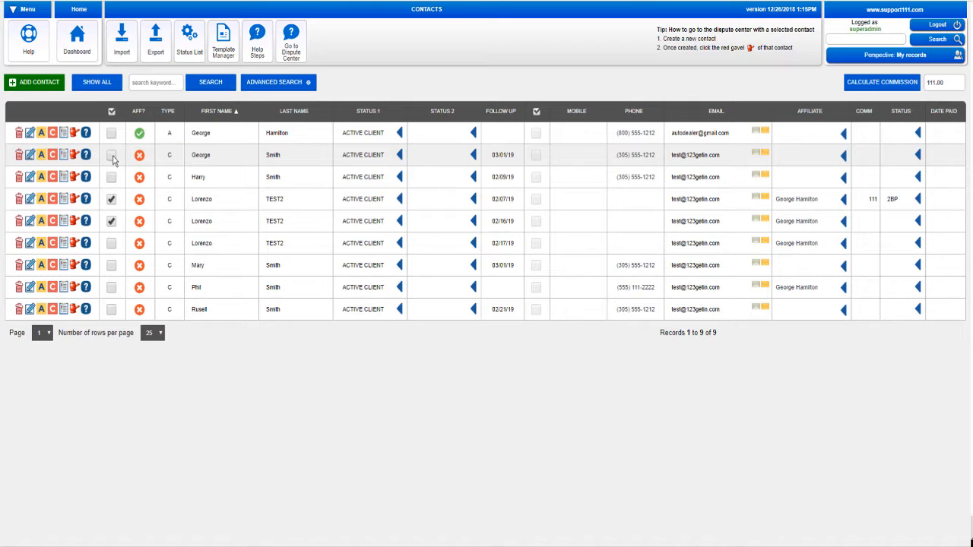
{"action": "left_click", "coordinate": [111, 199]}
{"action": "left_click", "coordinate": [111, 221]}
Start a new contact autofilled from an existing client's details
{"action": "left_click", "coordinate": [42, 91]}
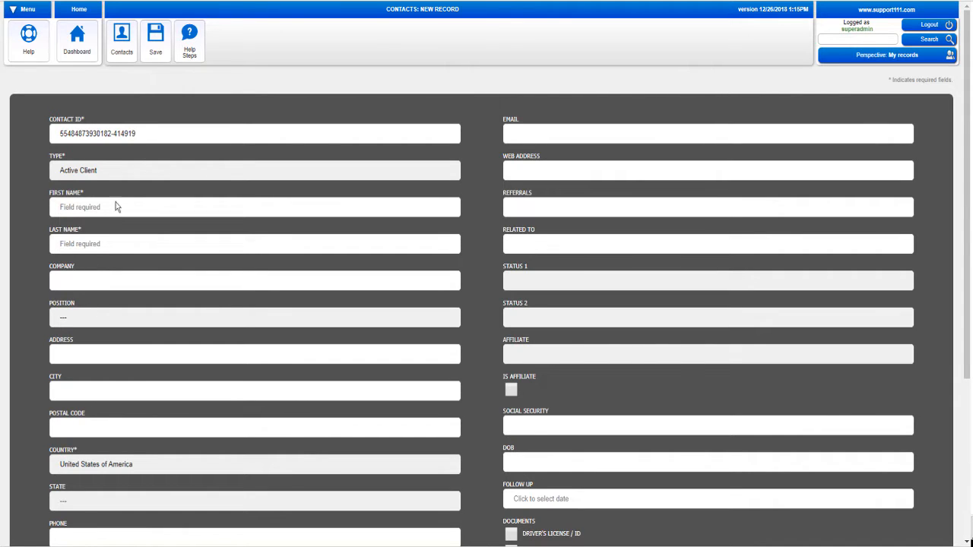
{"action": "left_click", "coordinate": [95, 202]}
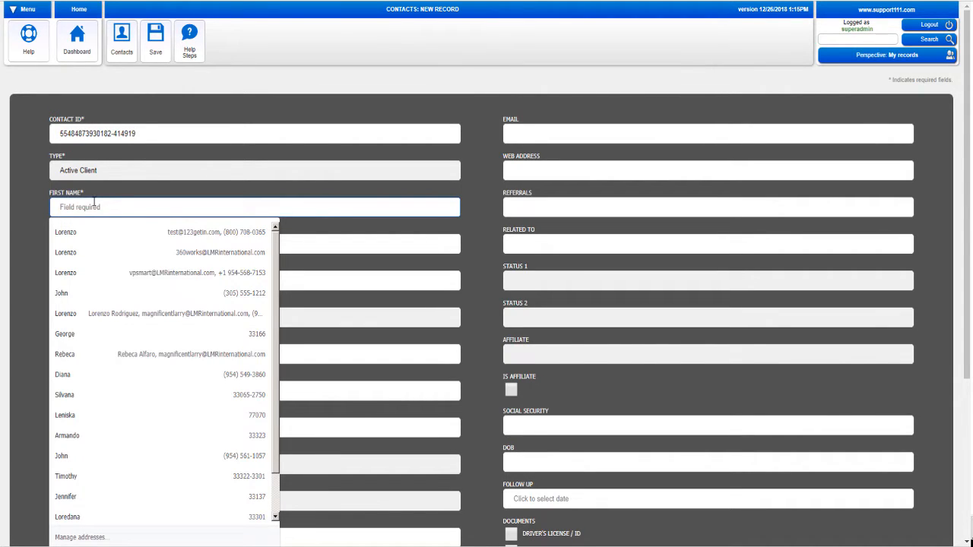
{"action": "left_click", "coordinate": [79, 230]}
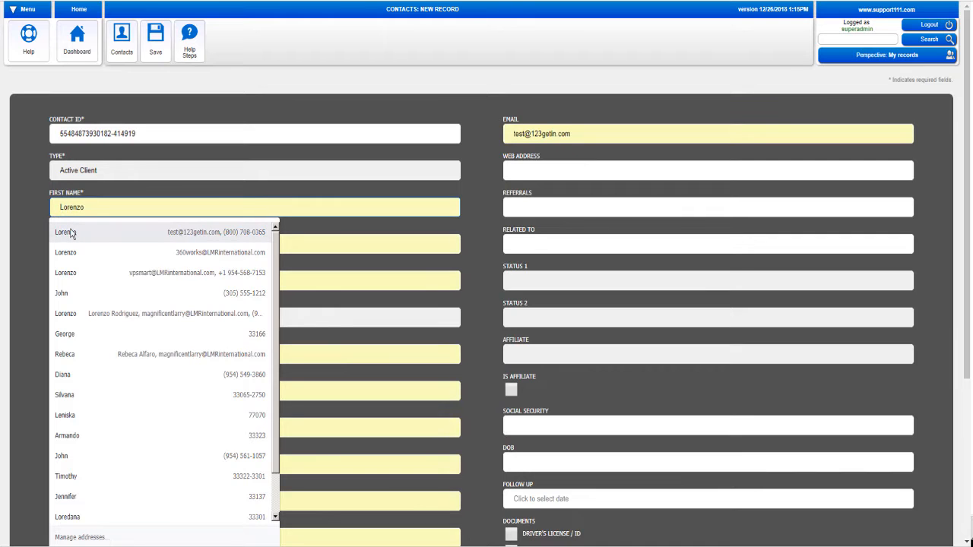
{"action": "left_click", "coordinate": [71, 234]}
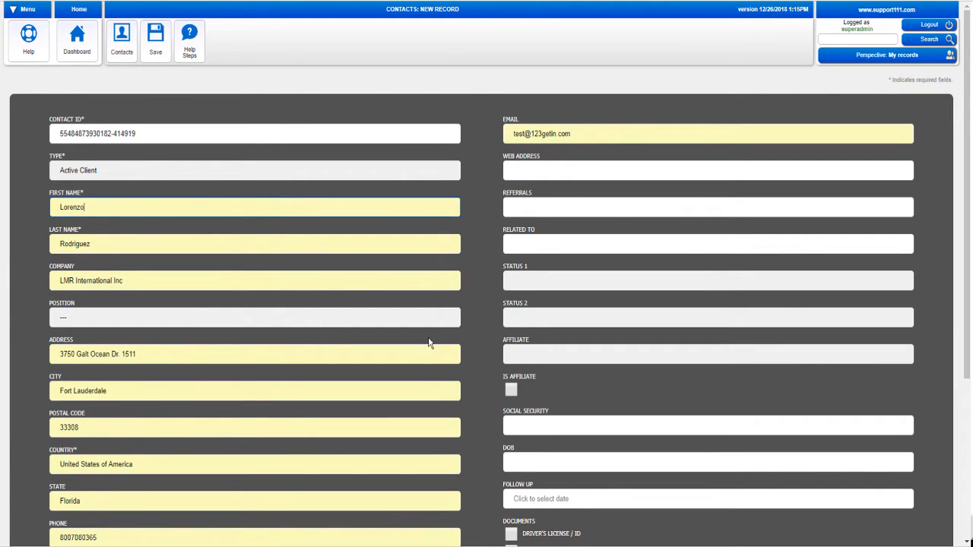
Set the new contact's Status 1 to Active Client
{"action": "left_click", "coordinate": [524, 279]}
{"action": "left_click", "coordinate": [543, 307]}
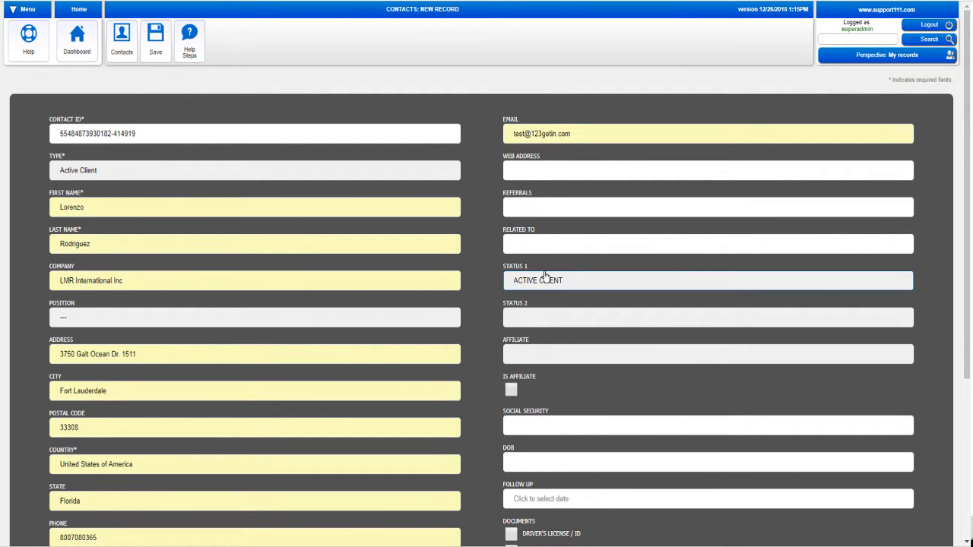
{"action": "left_click", "coordinate": [546, 279]}
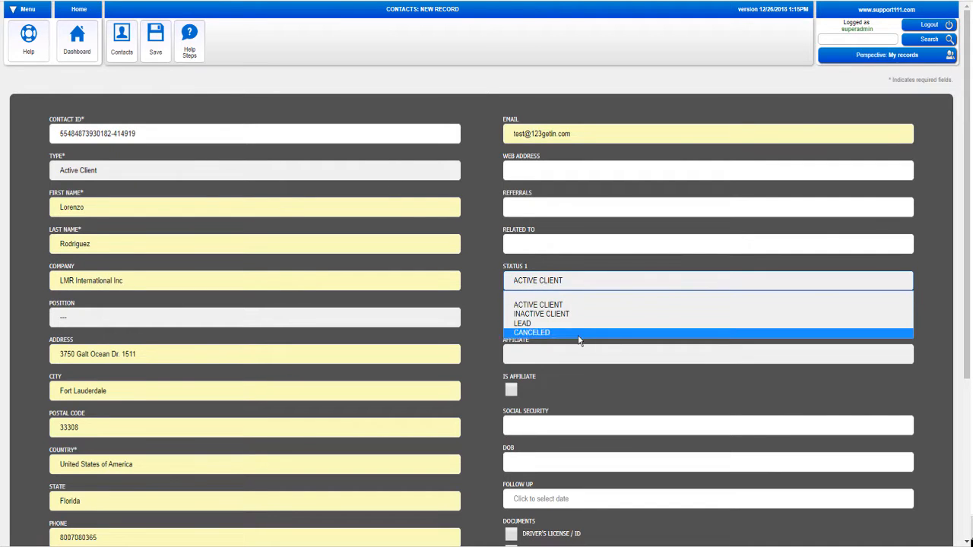
{"action": "left_click", "coordinate": [546, 308]}
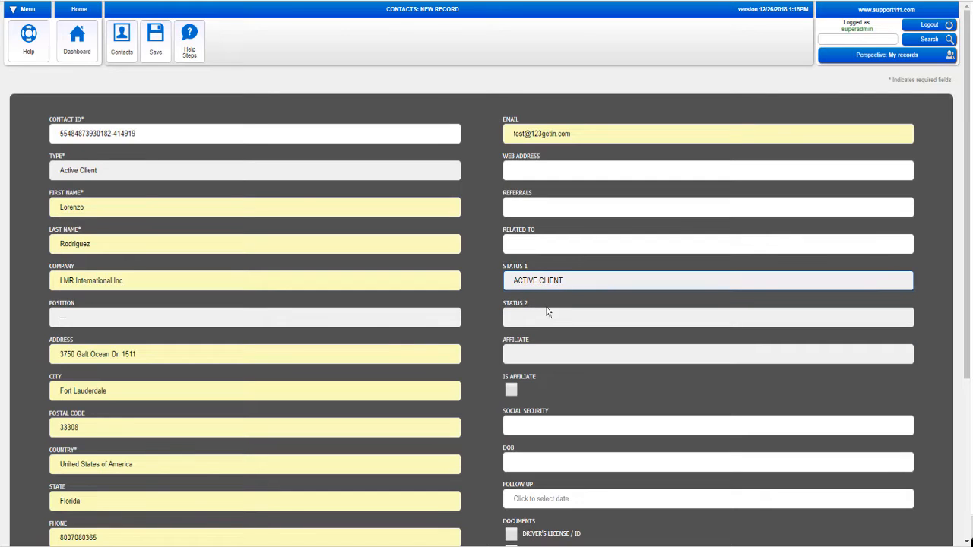
Assign the affiliate, mark the contact as affiliate, and enter the social security number and birth date
{"action": "left_click", "coordinate": [533, 355]}
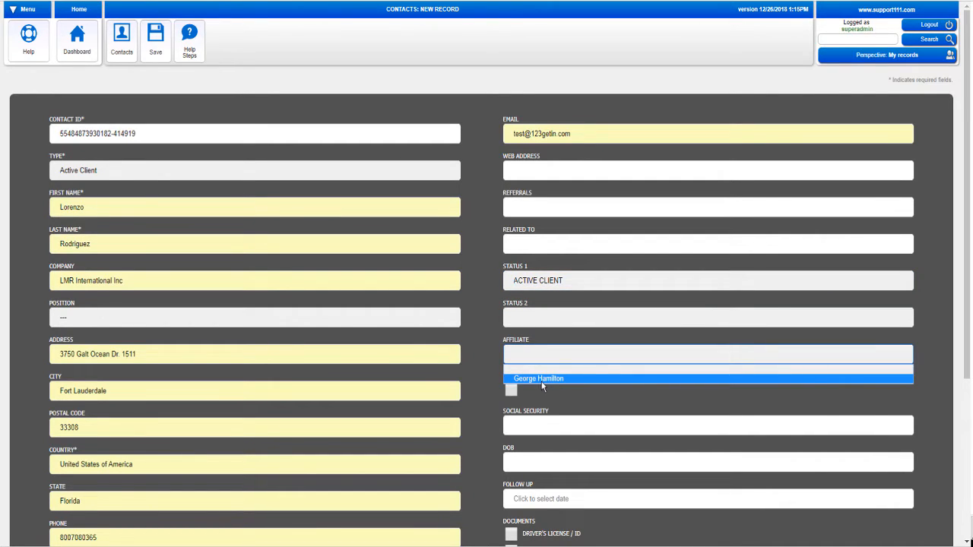
{"action": "left_click", "coordinate": [542, 378]}
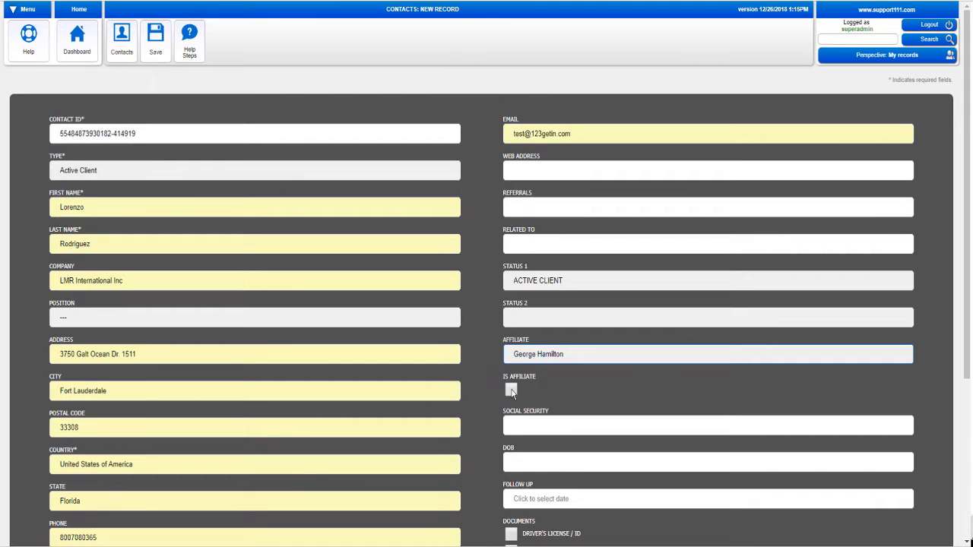
{"action": "left_click", "coordinate": [511, 391]}
{"action": "left_click", "coordinate": [525, 425]}
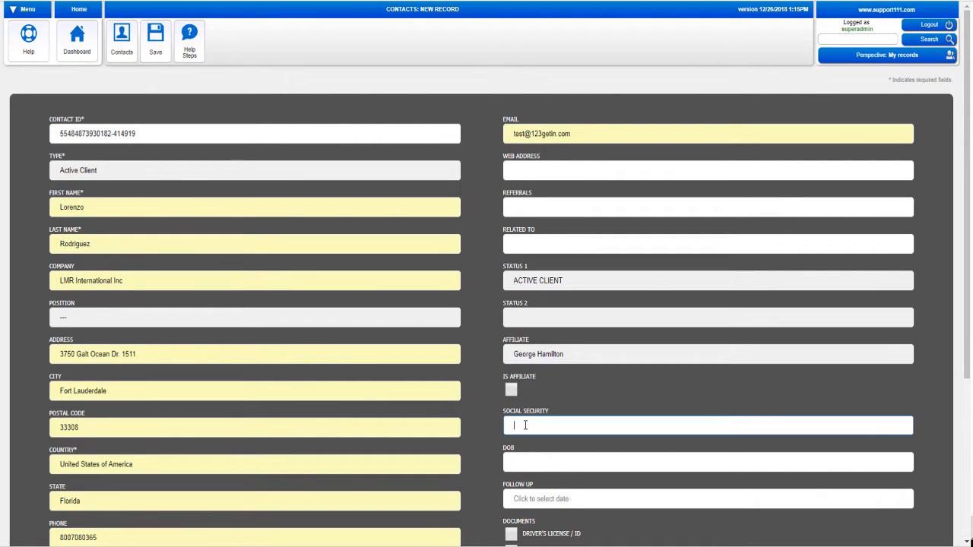
{"action": "type", "text": "123-45-6789"}
{"action": "left_click", "coordinate": [516, 464]}
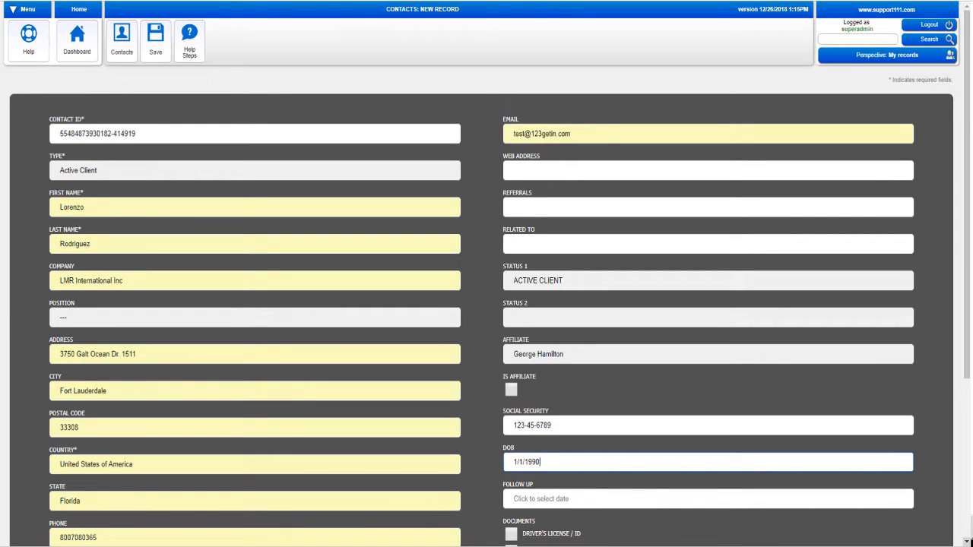
Save the new contact, check its Documents and Notes tabs, and return to Contacts
{"action": "scroll", "coordinate": [967, 542], "scroll_direction": "down", "scroll_amount": 3}
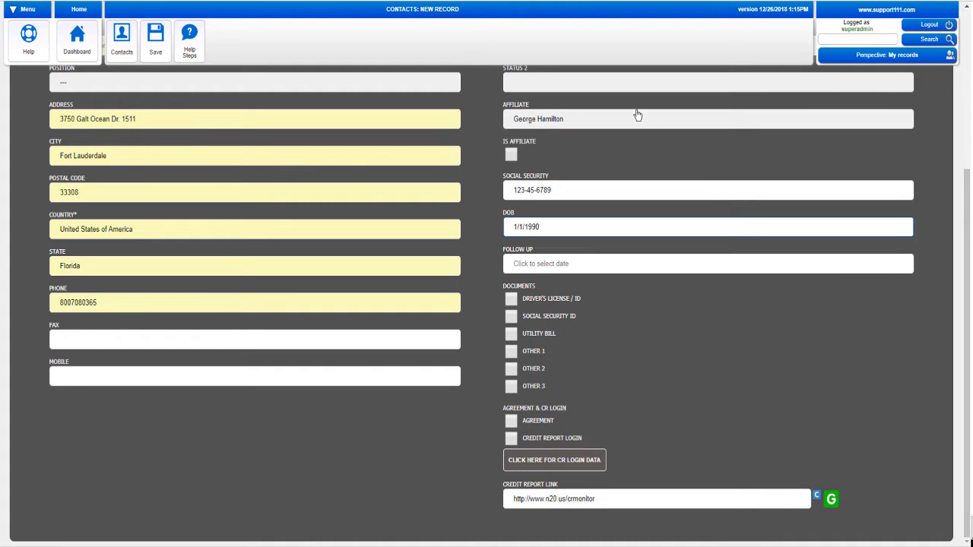
{"action": "left_click", "coordinate": [156, 53]}
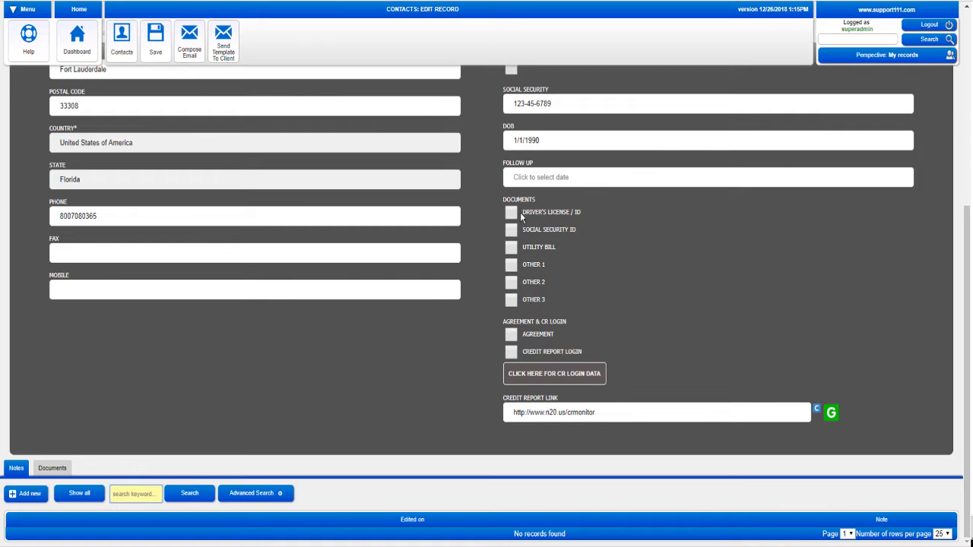
{"action": "left_click", "coordinate": [49, 469]}
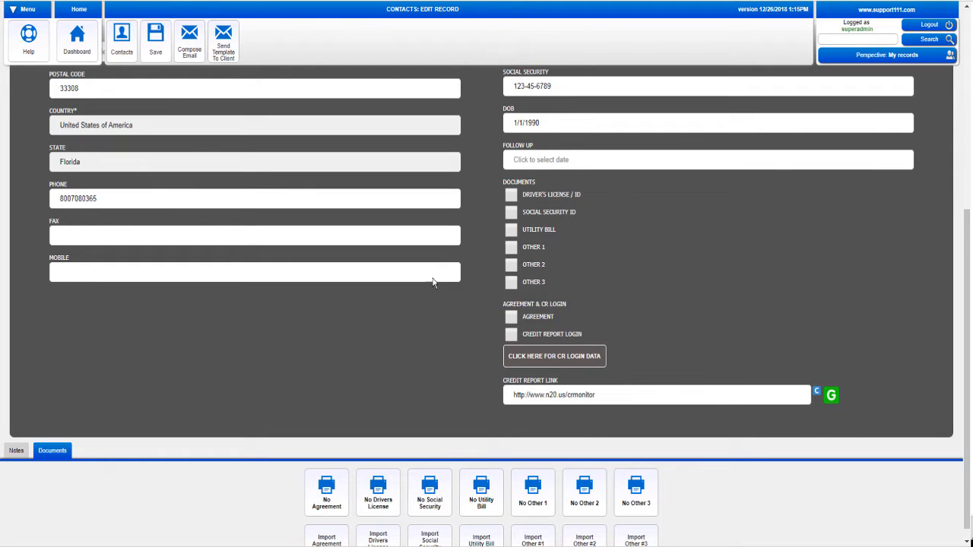
{"action": "left_click", "coordinate": [15, 452]}
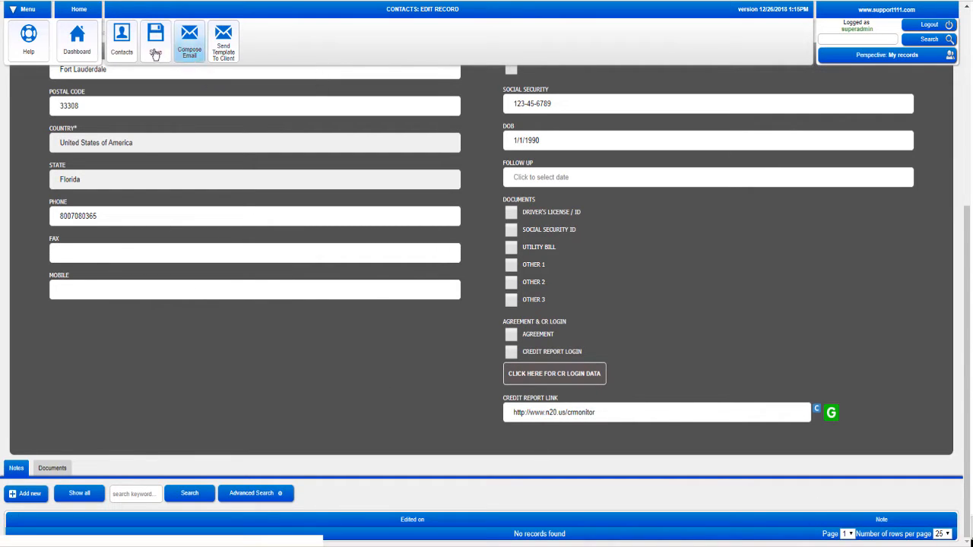
{"action": "left_click", "coordinate": [122, 52]}
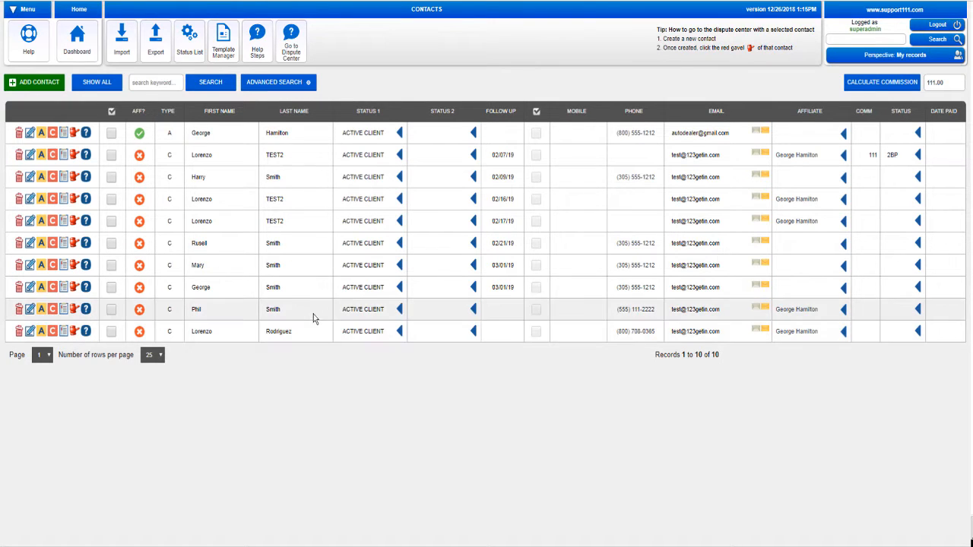
Locate the newly saved contact as the tenth record in the Contacts list
{"action": "left_click", "coordinate": [188, 55]}
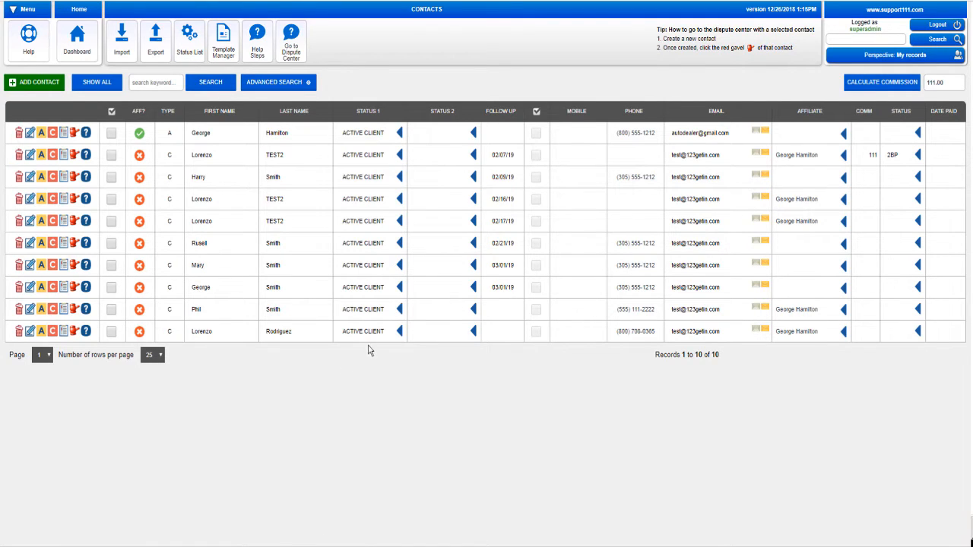
Open the Dispute Center from the new contact's gavel icon
{"action": "left_click", "coordinate": [73, 333]}
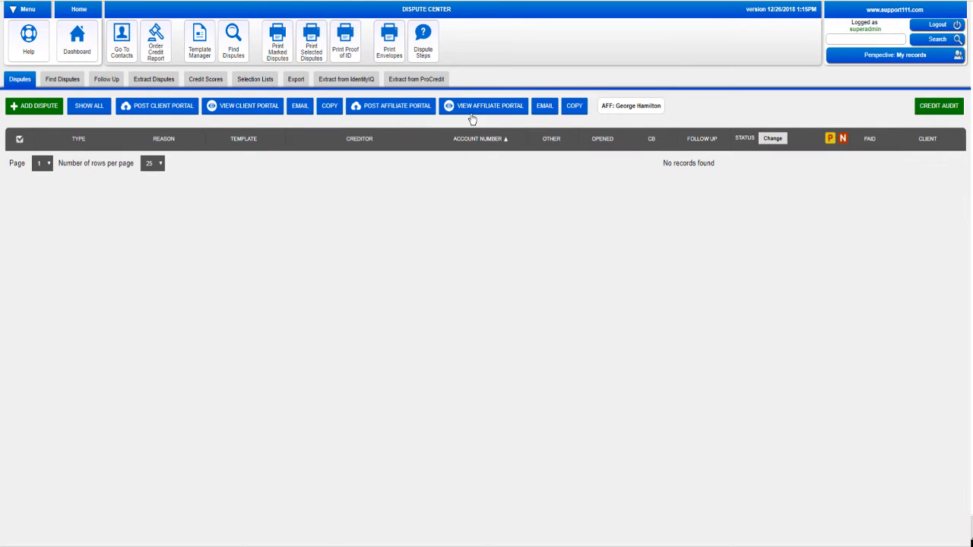
Save the contact's Identity IQ username, password and last four SSN digits
{"action": "left_click", "coordinate": [371, 83]}
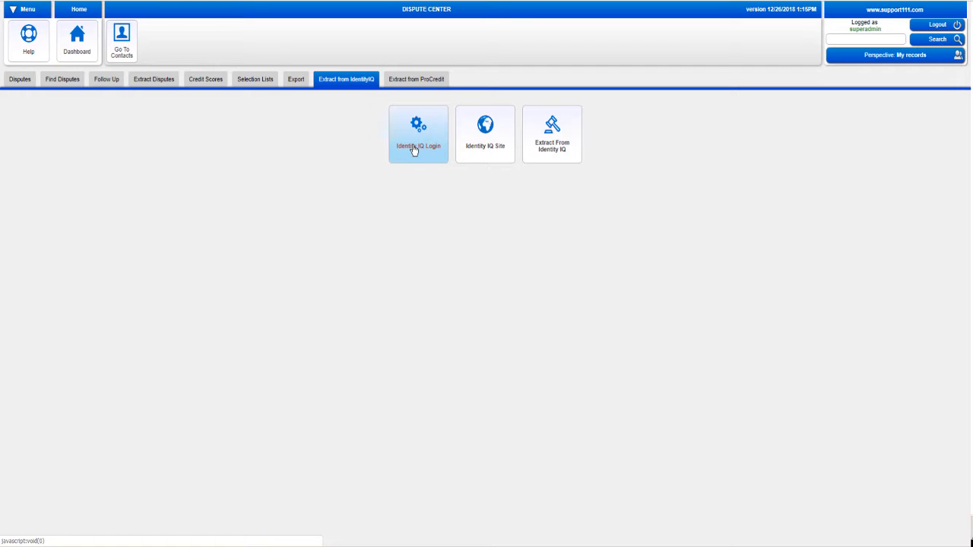
{"action": "left_click", "coordinate": [415, 150]}
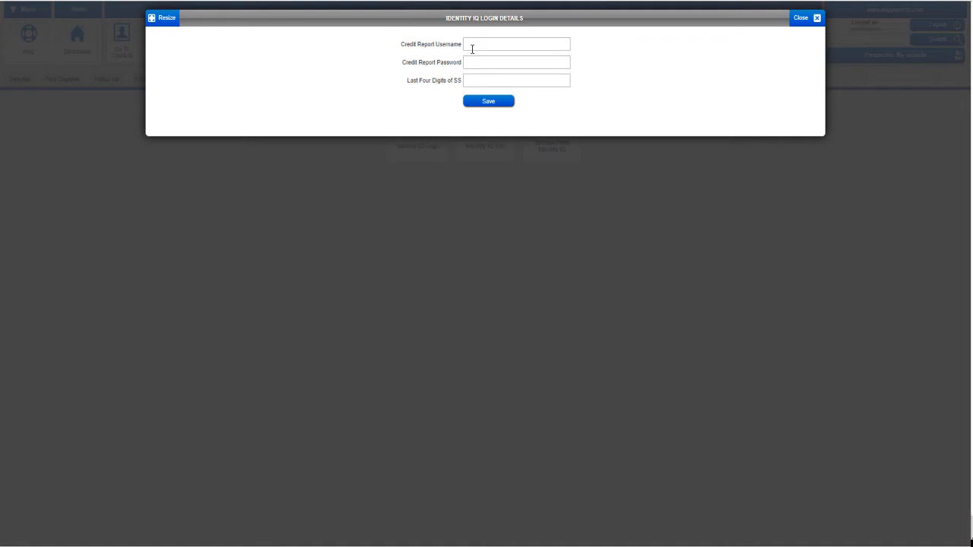
{"action": "left_click", "coordinate": [472, 45]}
{"action": "type", "text": "lorenzo"}
{"action": "left_click", "coordinate": [489, 57]}
{"action": "left_click", "coordinate": [480, 79]}
{"action": "left_click", "coordinate": [489, 101]}
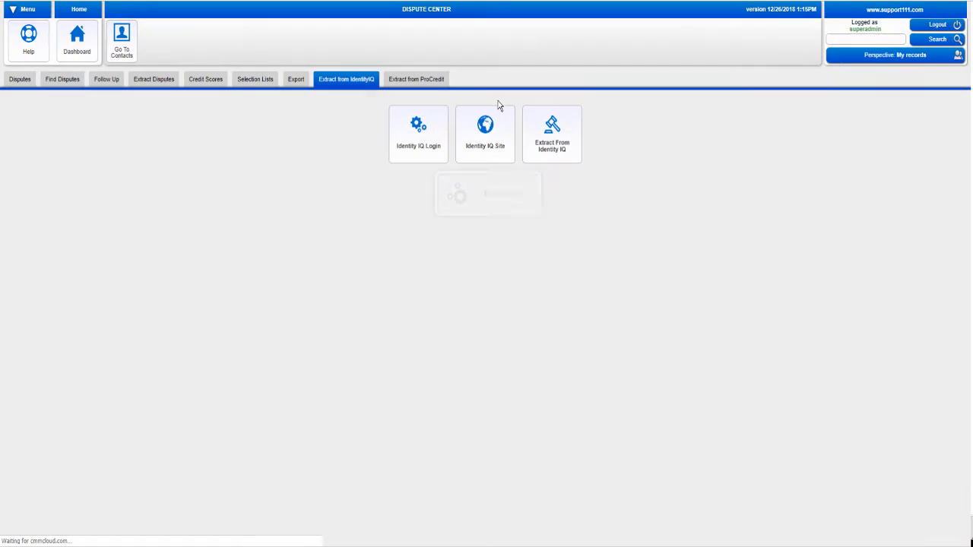
Extract the contact's credit report items from Identity IQ into the Disputes list
{"action": "left_click", "coordinate": [556, 146]}
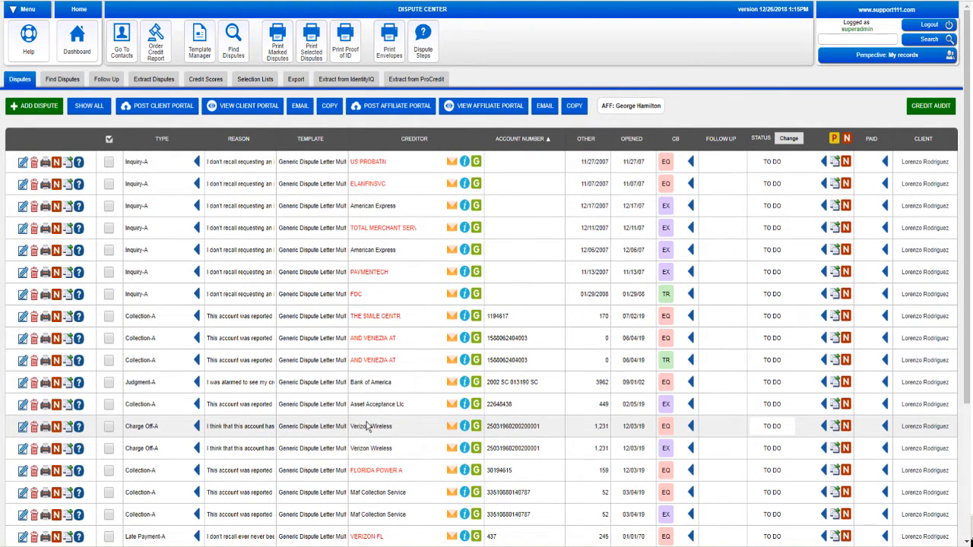
{"action": "mouse_move", "coordinate": [465, 231]}
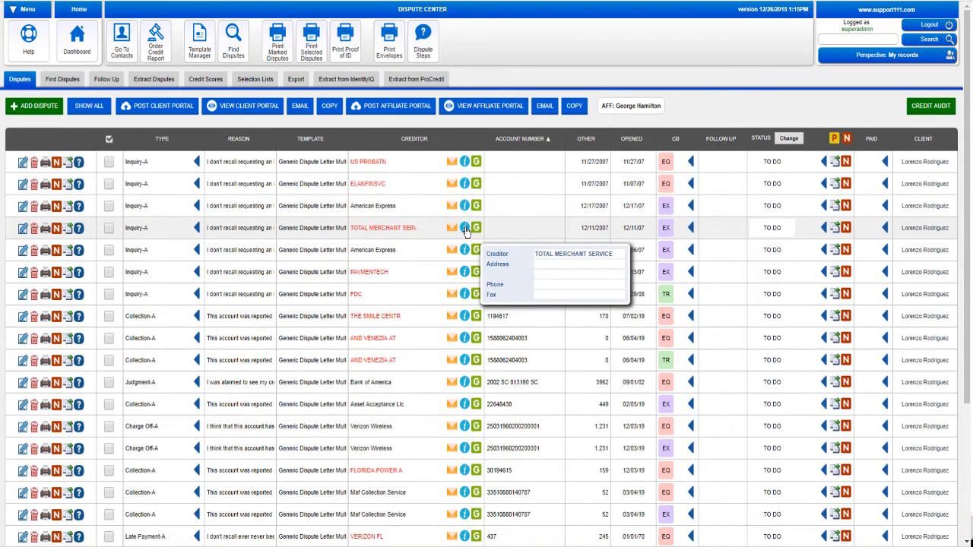
{"action": "mouse_move", "coordinate": [465, 207]}
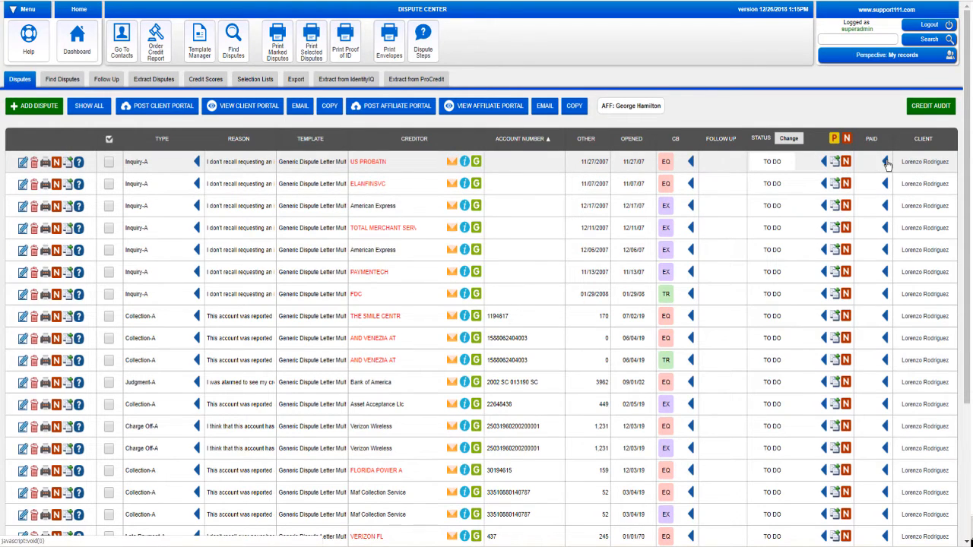
{"action": "left_click", "coordinate": [196, 166]}
Set aside the Inquiry-A disputes and print letters for the remaining disputes
{"action": "left_click", "coordinate": [254, 73]}
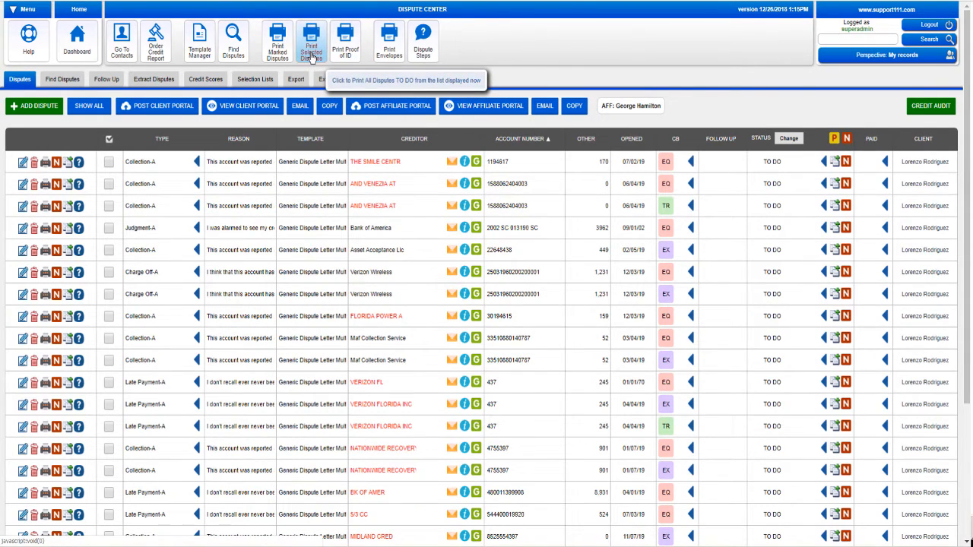
{"action": "left_click", "coordinate": [312, 53]}
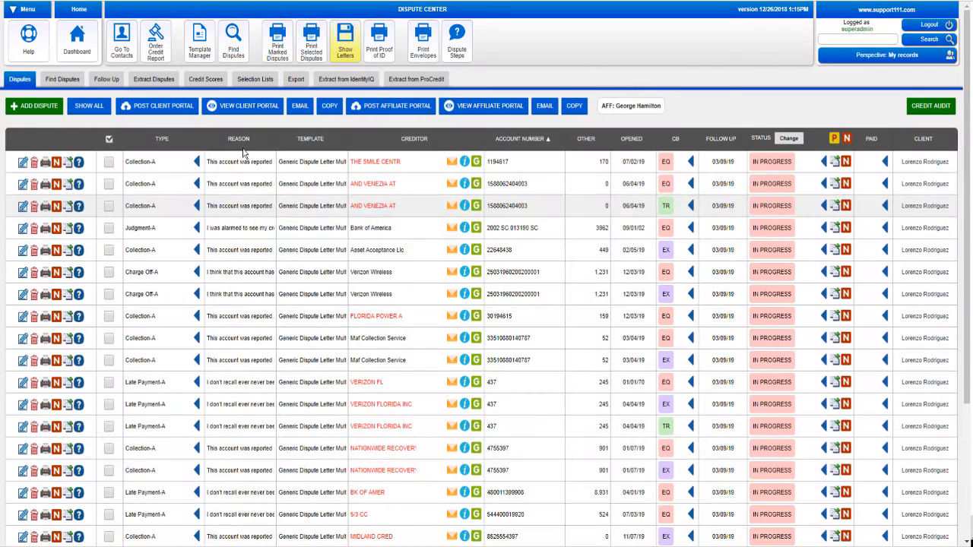
{"action": "left_click", "coordinate": [281, 66]}
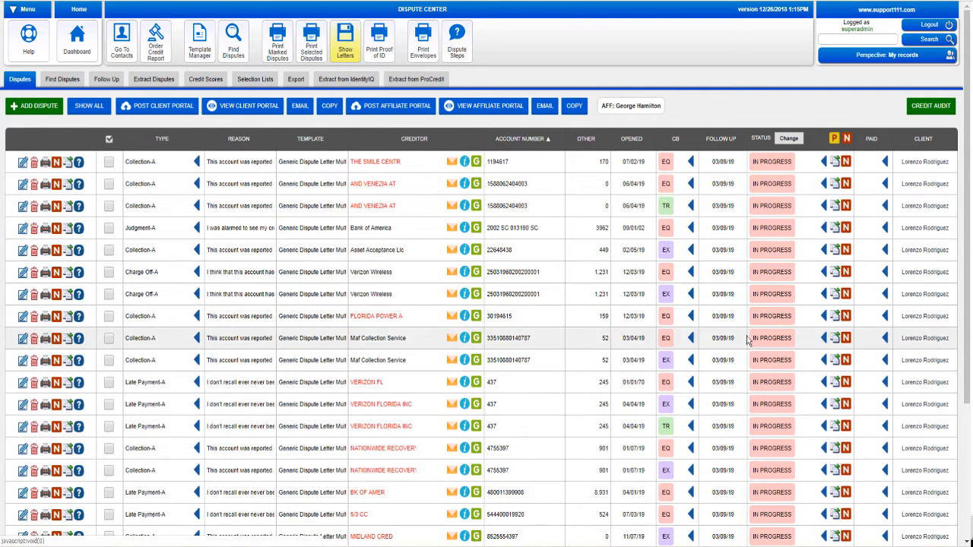
Open the dispute letters and read through the 8-page PDF to Equifax, Experian and Transunion
{"action": "left_click", "coordinate": [342, 55]}
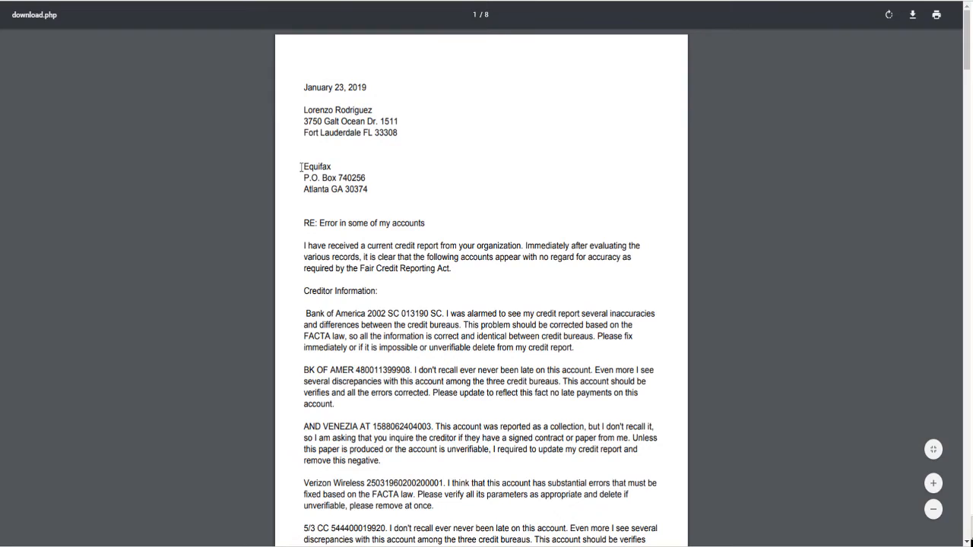
{"action": "left_click_drag", "start_coordinate": [301, 166], "coordinate": [338, 162]}
{"action": "scroll", "coordinate": [372, 197], "scroll_direction": "down", "scroll_amount": 12}
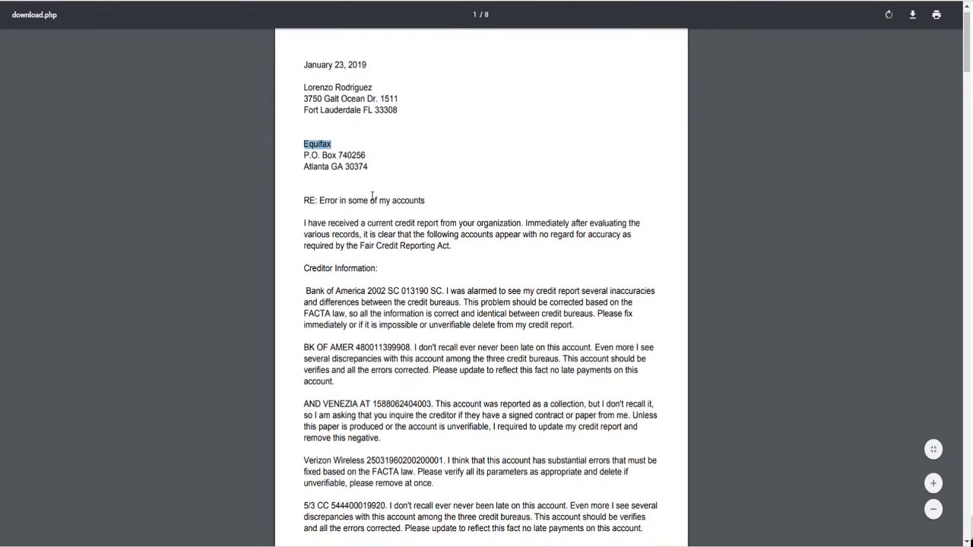
{"action": "scroll", "coordinate": [372, 196], "scroll_direction": "down", "scroll_amount": 7}
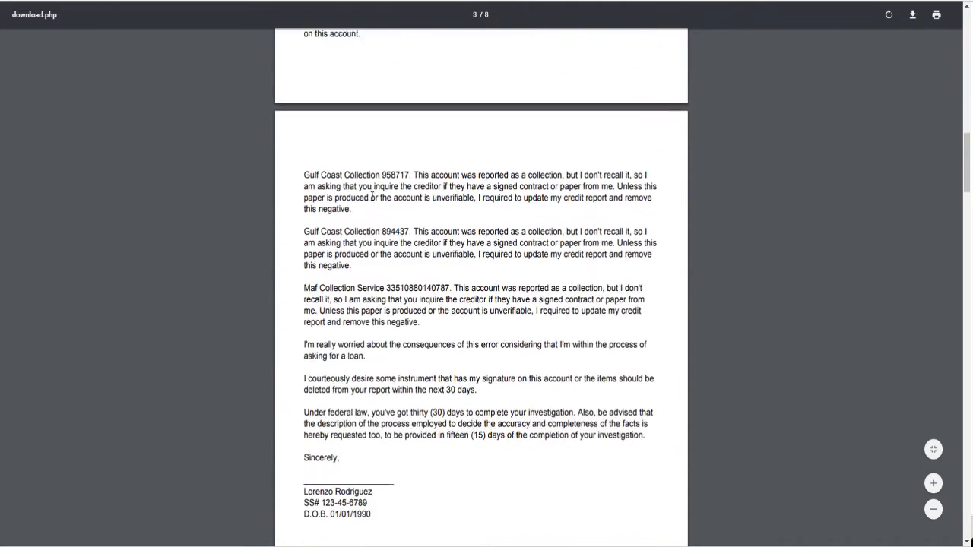
{"action": "scroll", "coordinate": [372, 196], "scroll_direction": "up", "scroll_amount": 5}
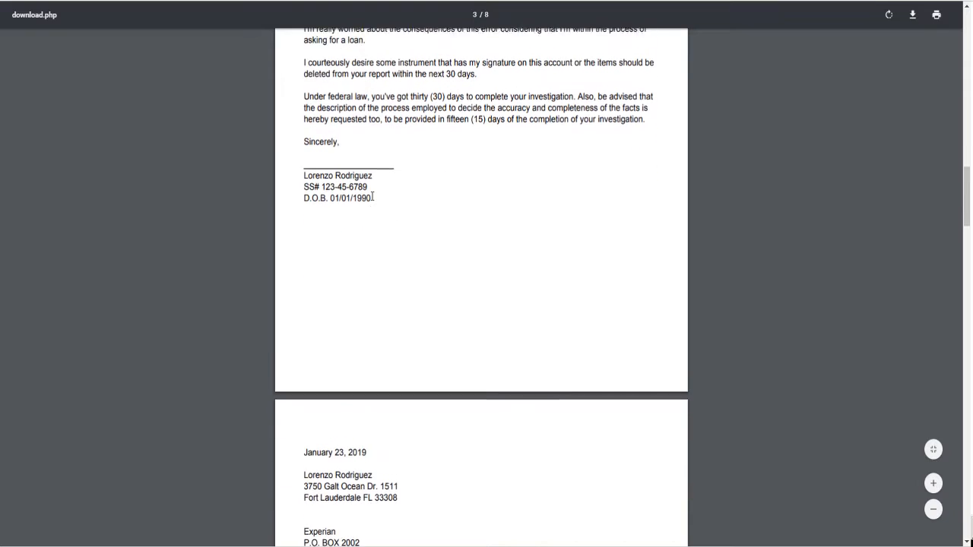
{"action": "scroll", "coordinate": [371, 197], "scroll_direction": "down", "scroll_amount": 7}
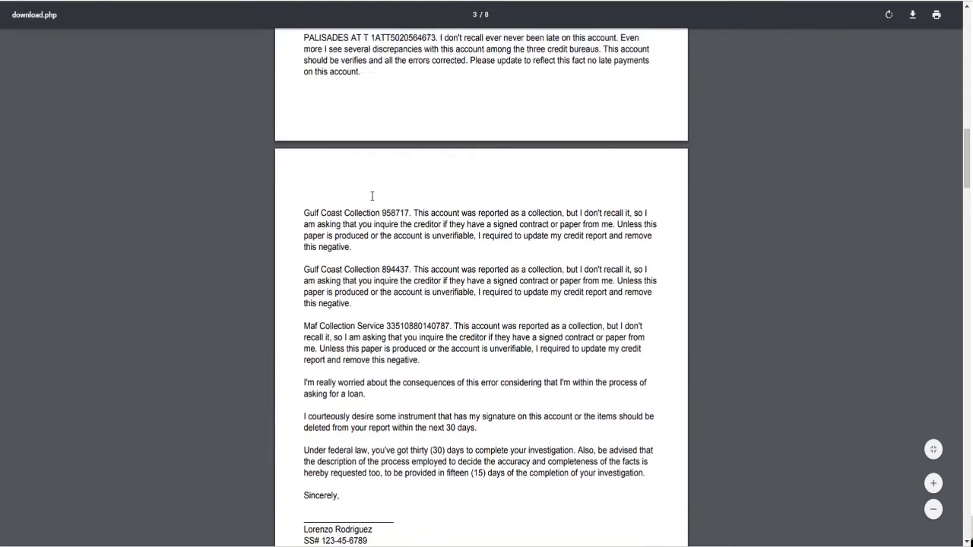
{"action": "scroll", "coordinate": [372, 196], "scroll_direction": "down", "scroll_amount": 5}
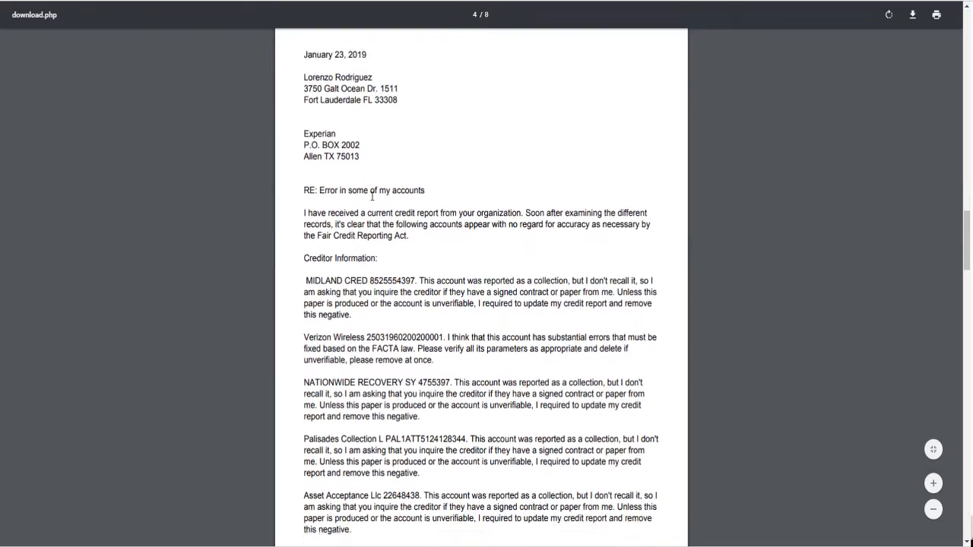
{"action": "scroll", "coordinate": [372, 196], "scroll_direction": "down", "scroll_amount": 11}
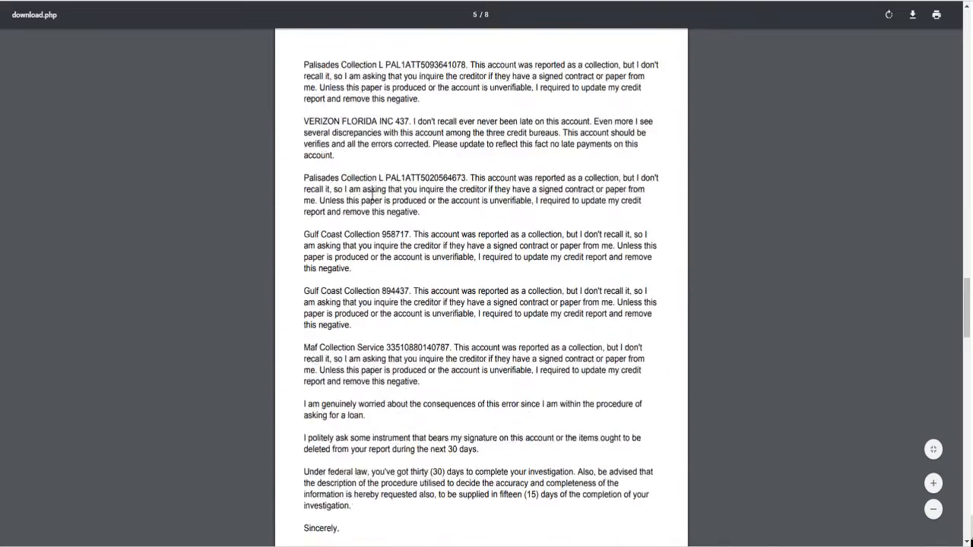
{"action": "scroll", "coordinate": [371, 196], "scroll_direction": "down", "scroll_amount": 5}
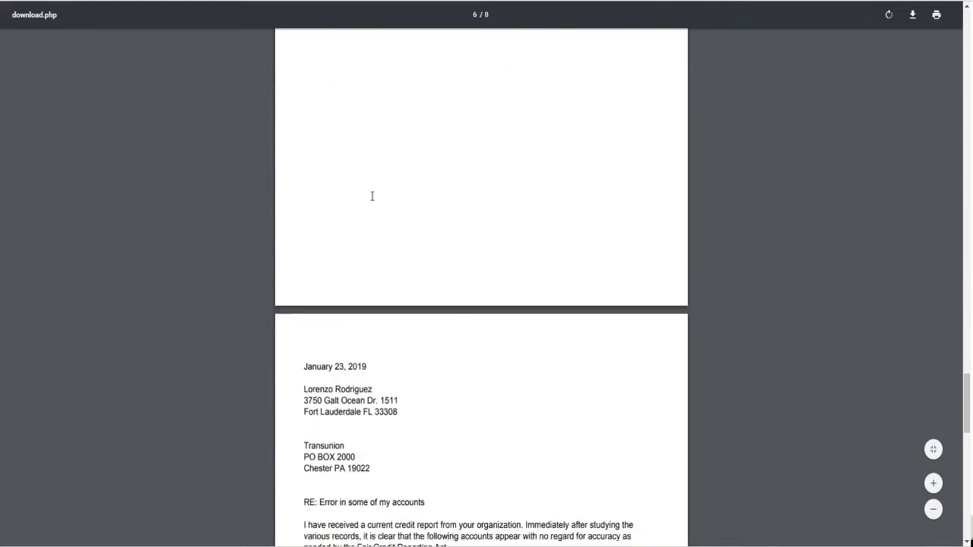
{"action": "scroll", "coordinate": [371, 196], "scroll_direction": "down", "scroll_amount": 9}
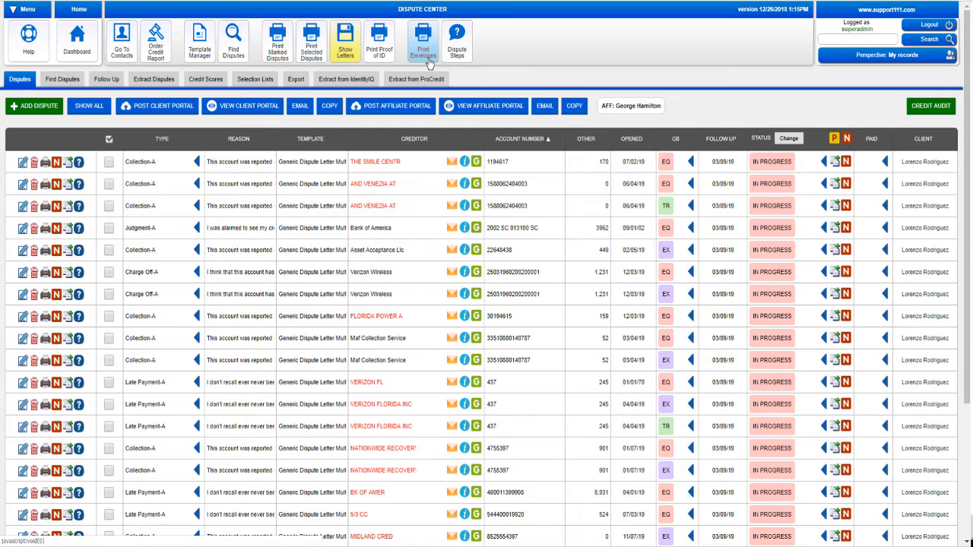
Generate a credit audit PDF for the client, leaving Additional Notes blank
{"action": "left_click", "coordinate": [925, 109]}
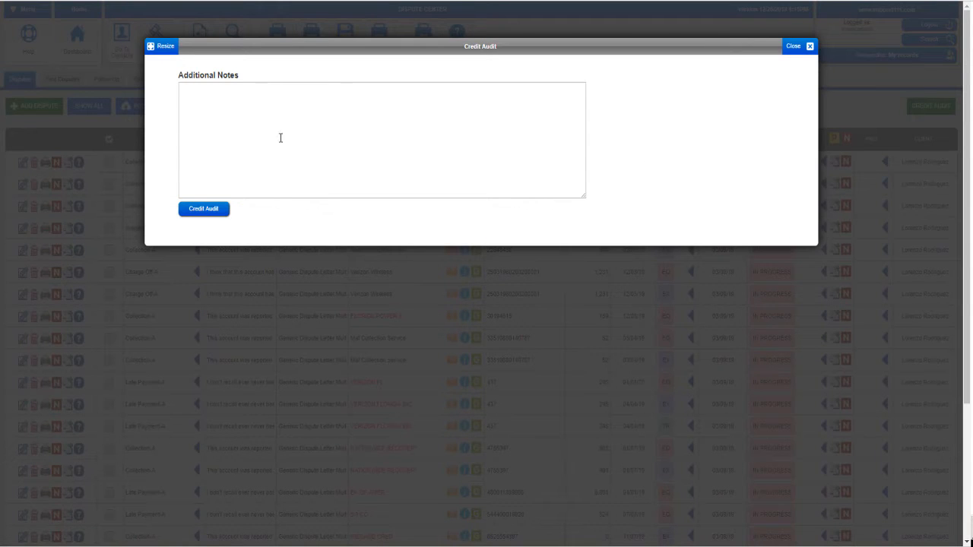
{"action": "left_click", "coordinate": [210, 211]}
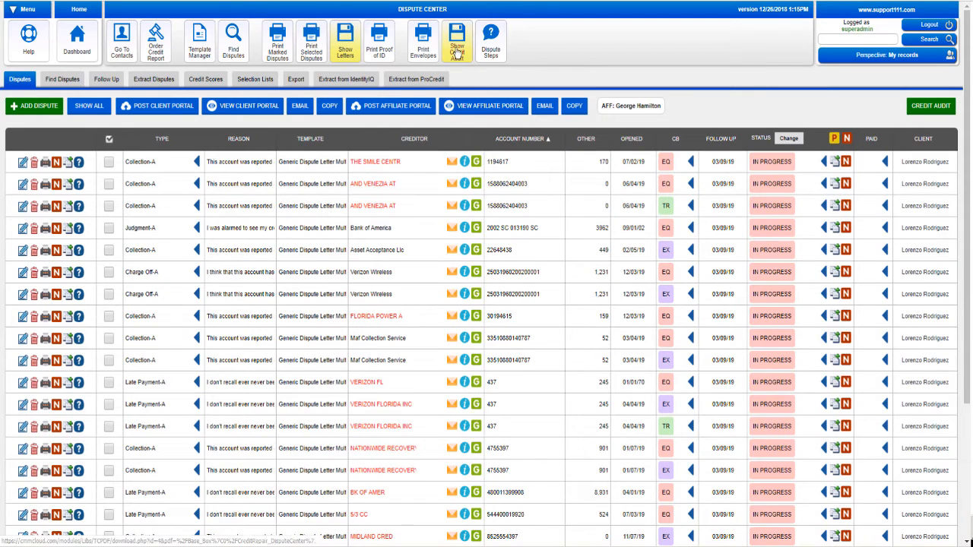
Open the new credit audit, read through all six pages, then return to the dispute list
{"action": "left_click", "coordinate": [458, 55]}
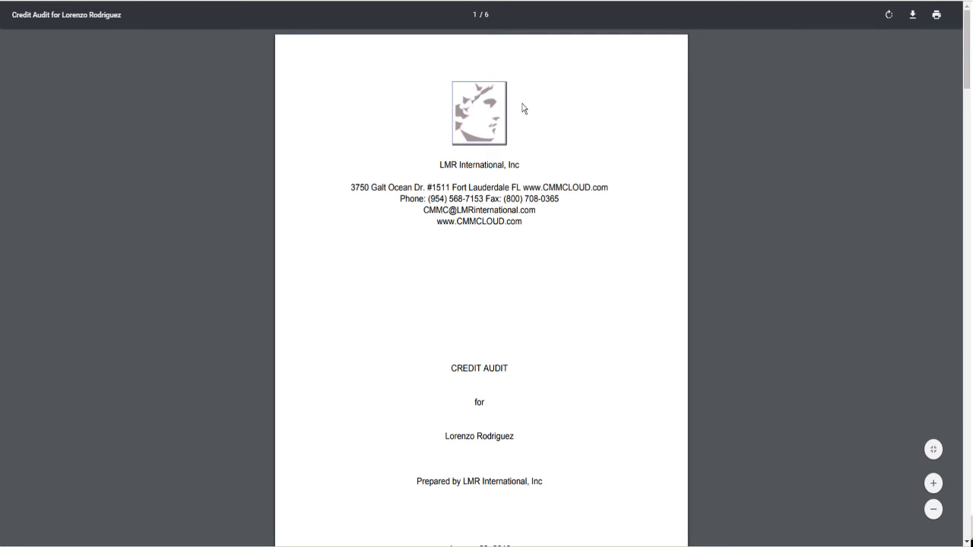
{"action": "scroll", "coordinate": [538, 293], "scroll_direction": "down", "scroll_amount": 1}
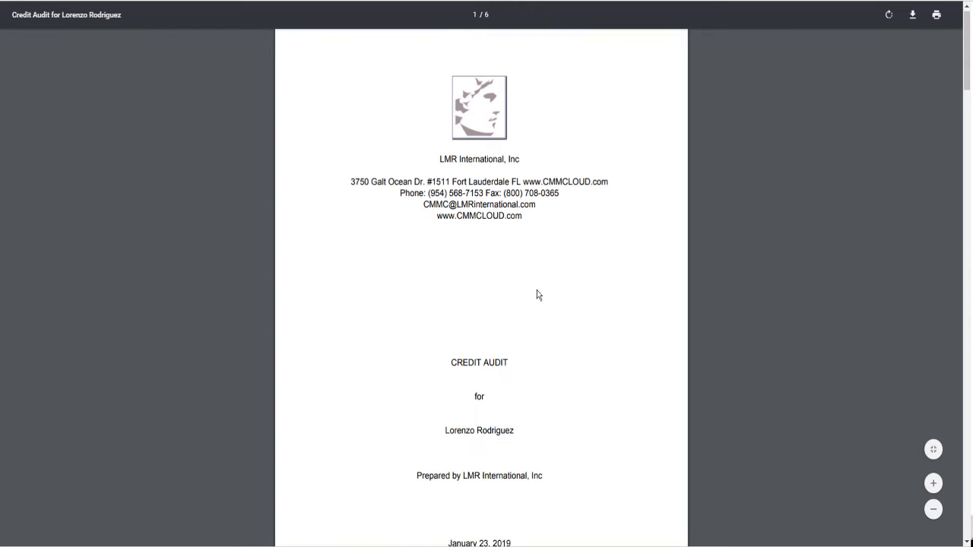
{"action": "scroll", "coordinate": [536, 294], "scroll_direction": "down", "scroll_amount": 5}
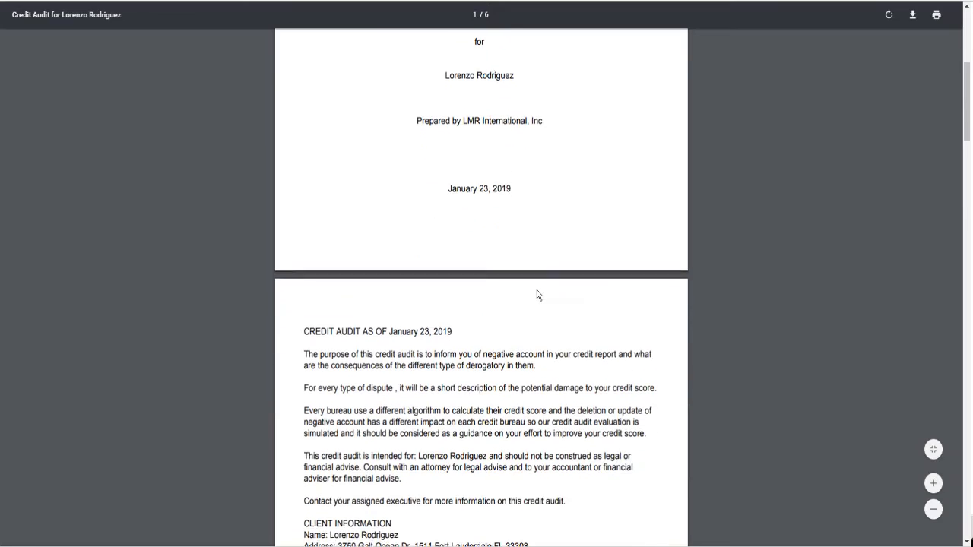
{"action": "scroll", "coordinate": [536, 295], "scroll_direction": "down", "scroll_amount": 7}
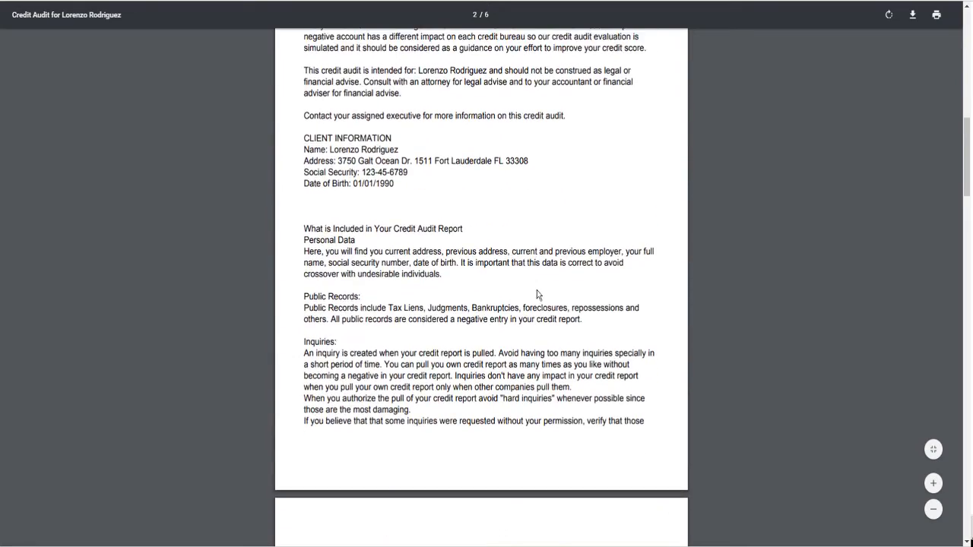
{"action": "scroll", "coordinate": [536, 294], "scroll_direction": "down", "scroll_amount": 5}
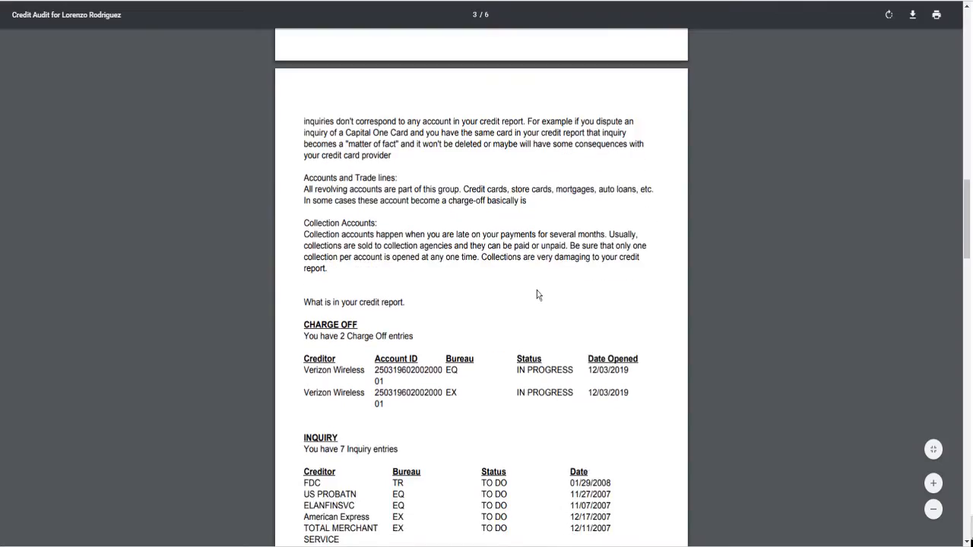
{"action": "scroll", "coordinate": [537, 295], "scroll_direction": "down", "scroll_amount": 6}
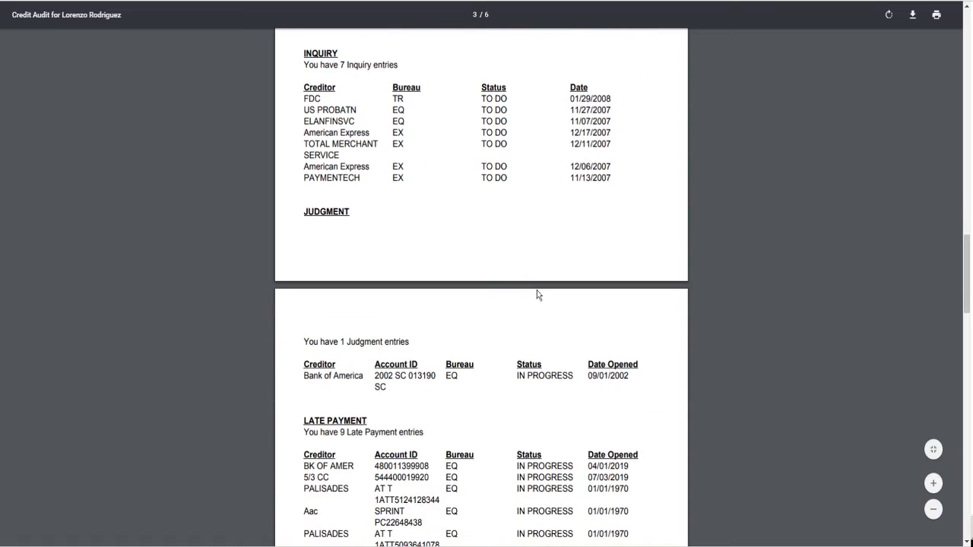
{"action": "scroll", "coordinate": [536, 295], "scroll_direction": "down", "scroll_amount": 10}
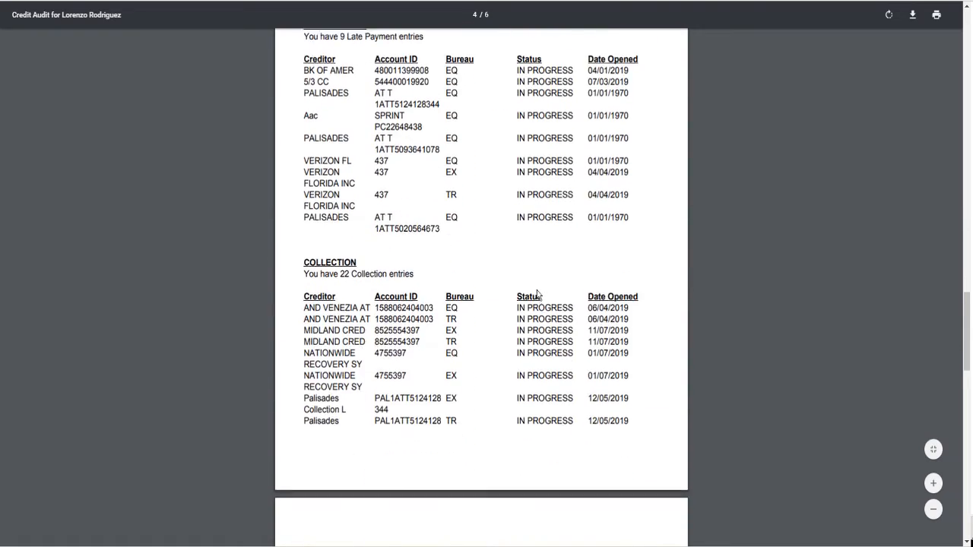
{"action": "scroll", "coordinate": [538, 296], "scroll_direction": "down", "scroll_amount": 10}
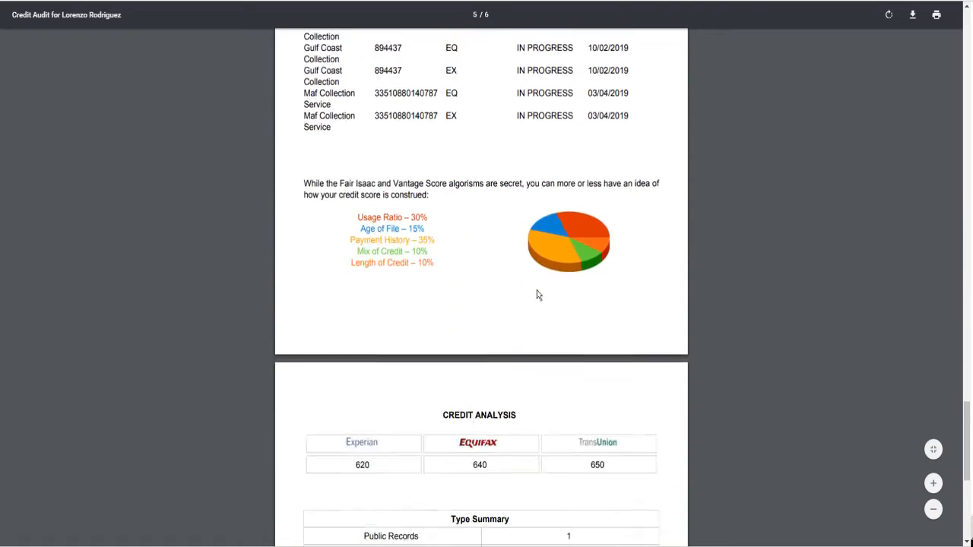
{"action": "scroll", "coordinate": [536, 295], "scroll_direction": "down", "scroll_amount": 2}
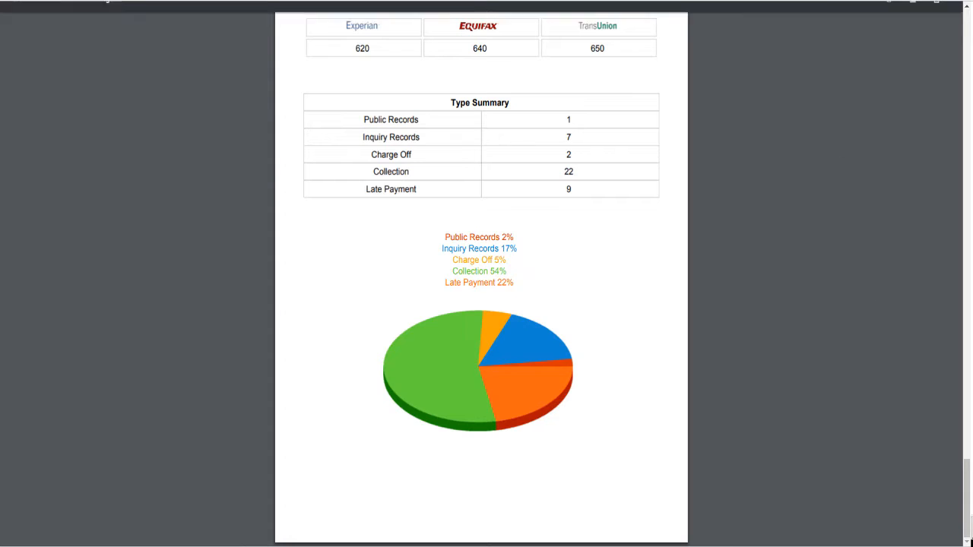
{"action": "key", "text": "ctrl+w"}
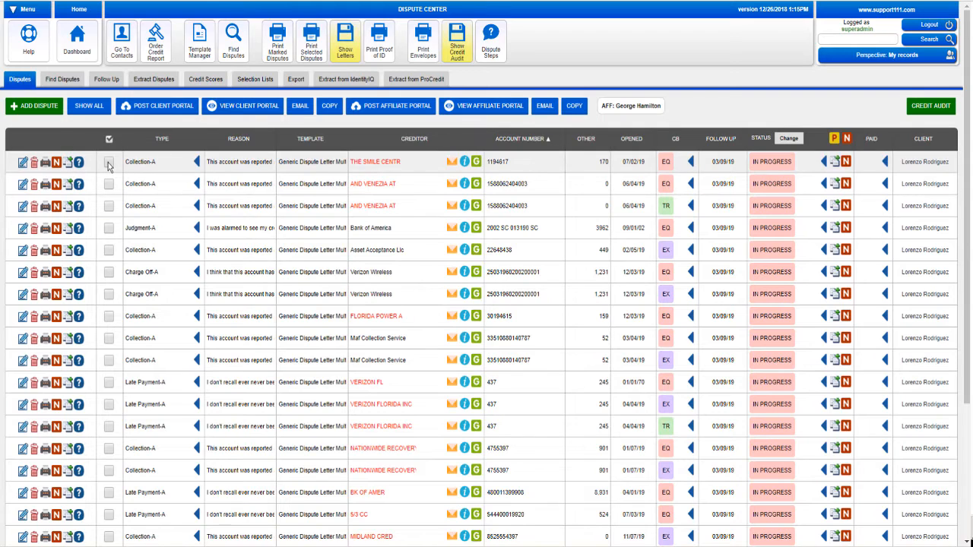
Check the Verizon Wireless EQ charge-off dispute and filter the list to the 5 checked disputes
{"action": "left_click", "coordinate": [109, 272]}
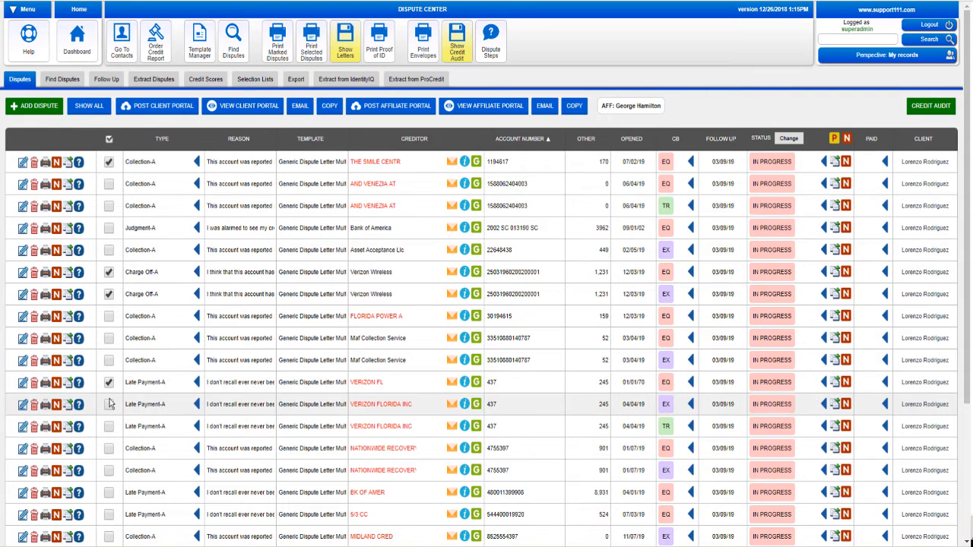
{"action": "left_click", "coordinate": [109, 142]}
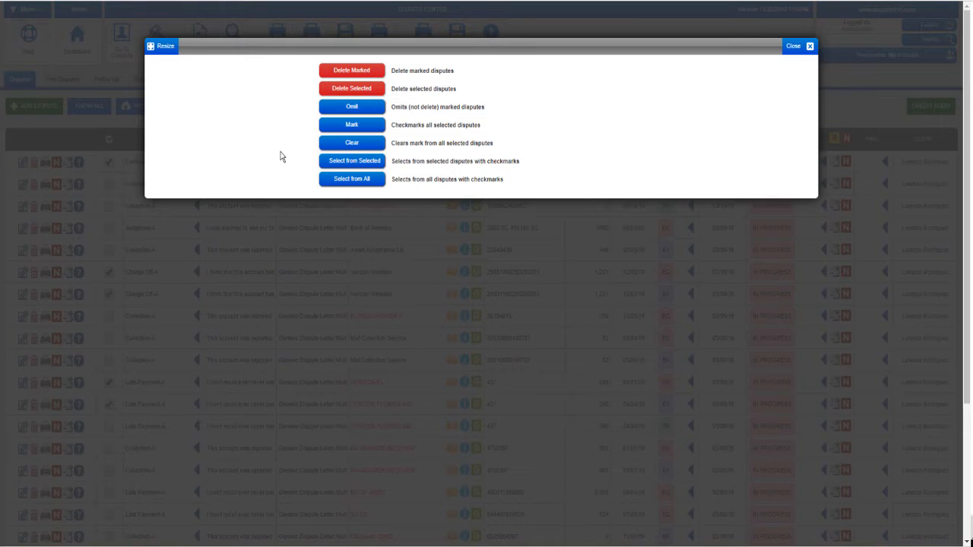
{"action": "left_click", "coordinate": [339, 180]}
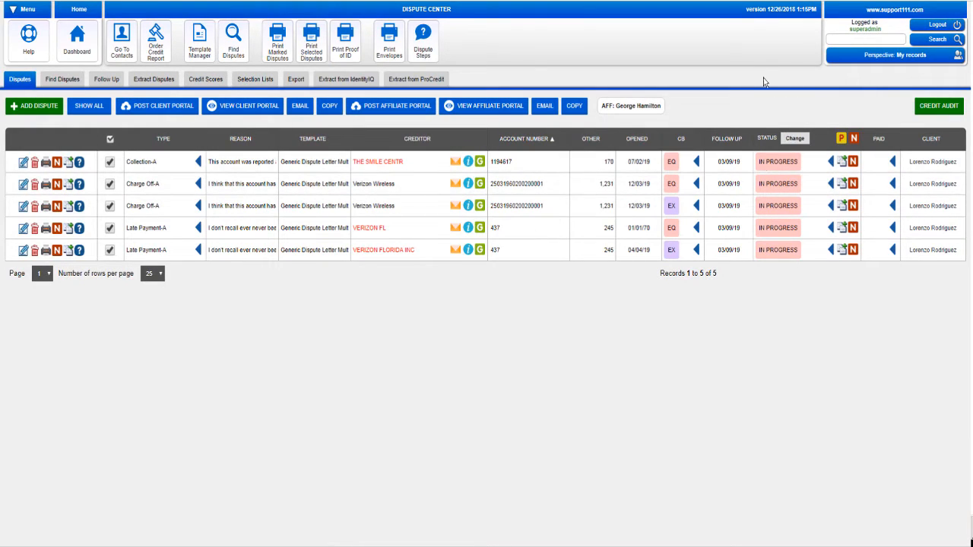
Set THE SMILE CENTR Collection-A status to NO CHANGE and VERIZON FL Late Payment-A to UPDATED
{"action": "left_click", "coordinate": [773, 172]}
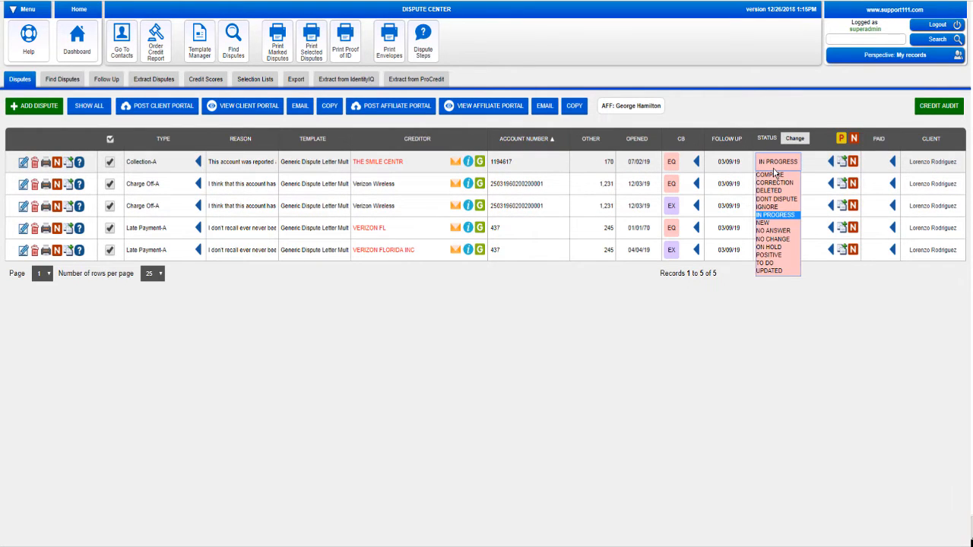
{"action": "left_click", "coordinate": [773, 240]}
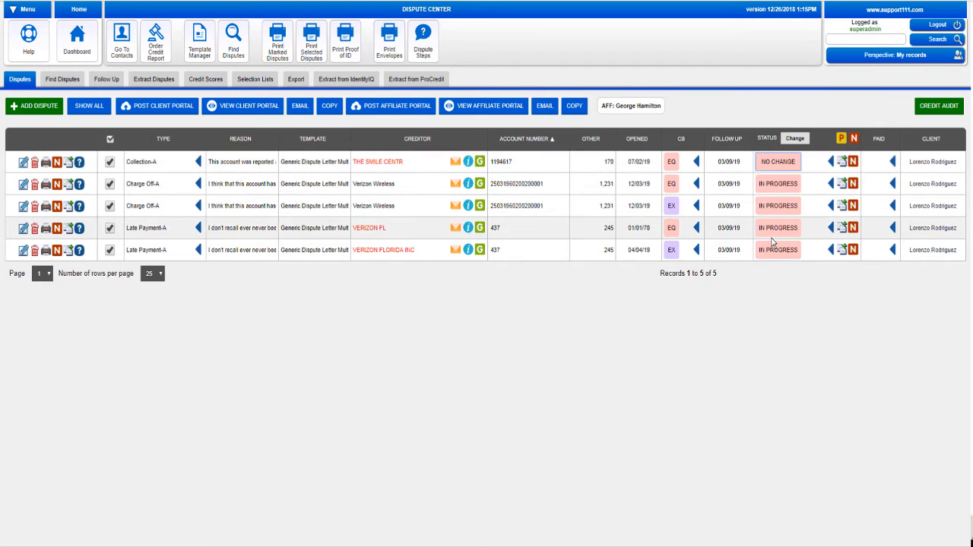
{"action": "left_click", "coordinate": [779, 231]}
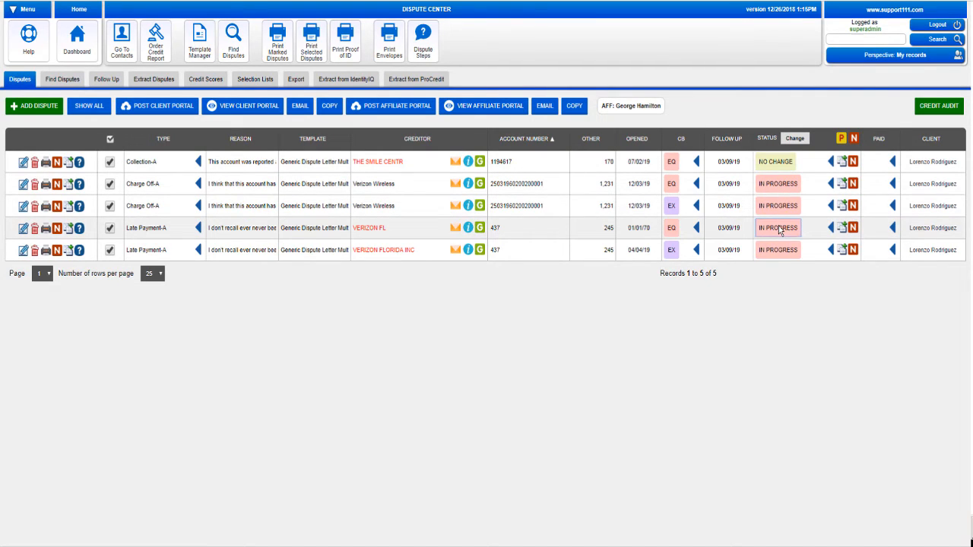
{"action": "left_click", "coordinate": [779, 231]}
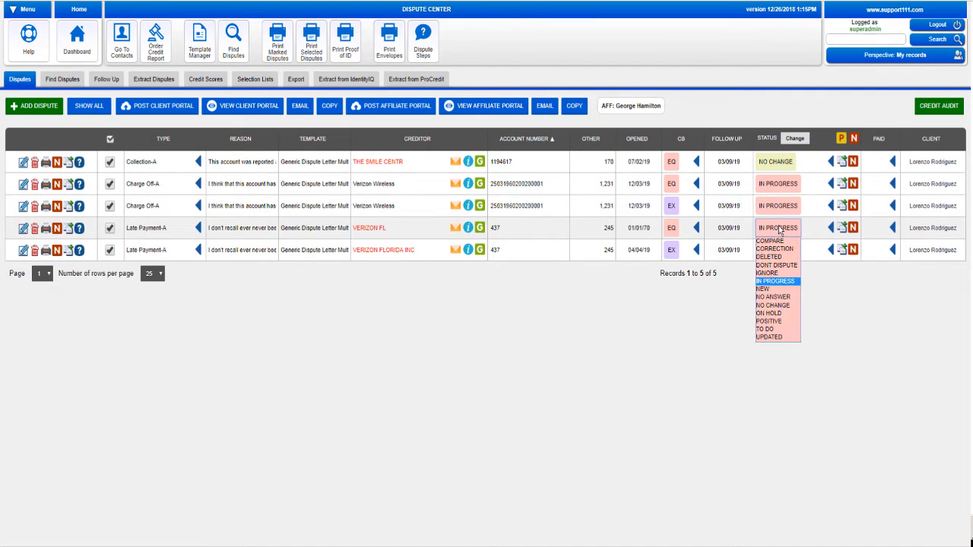
{"action": "left_click", "coordinate": [779, 336]}
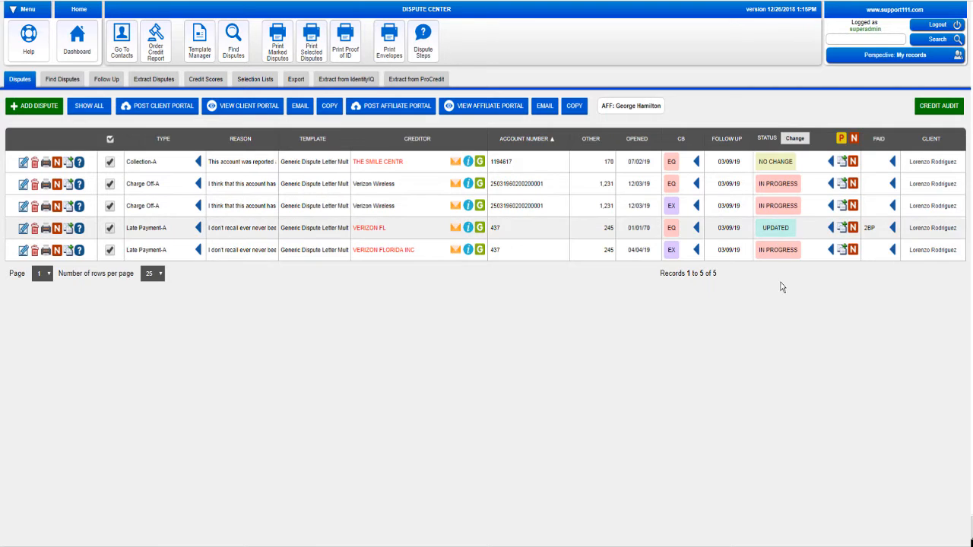
{"action": "mouse_move", "coordinate": [841, 140]}
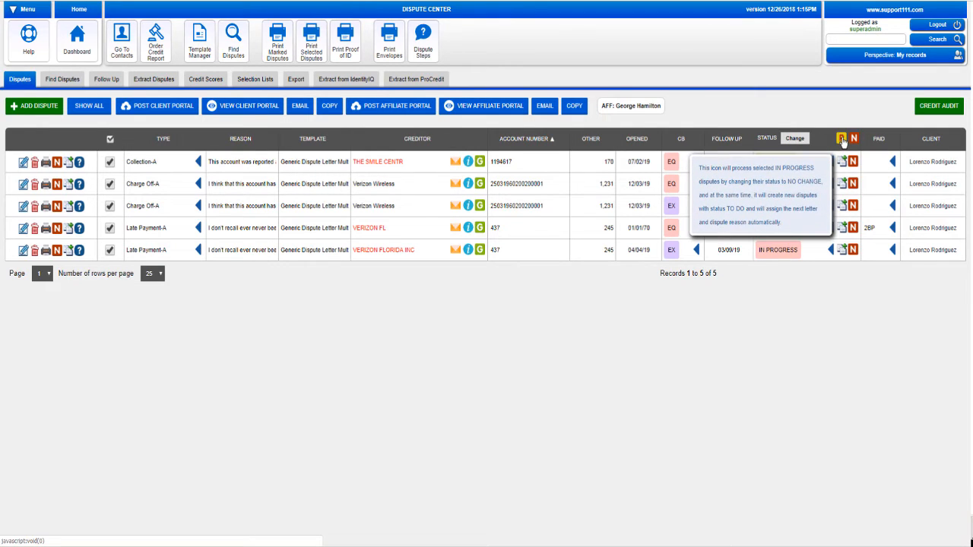
Process the IN PROGRESS disputes into B-round disputes and print the selected dispute letters
{"action": "left_click", "coordinate": [841, 139]}
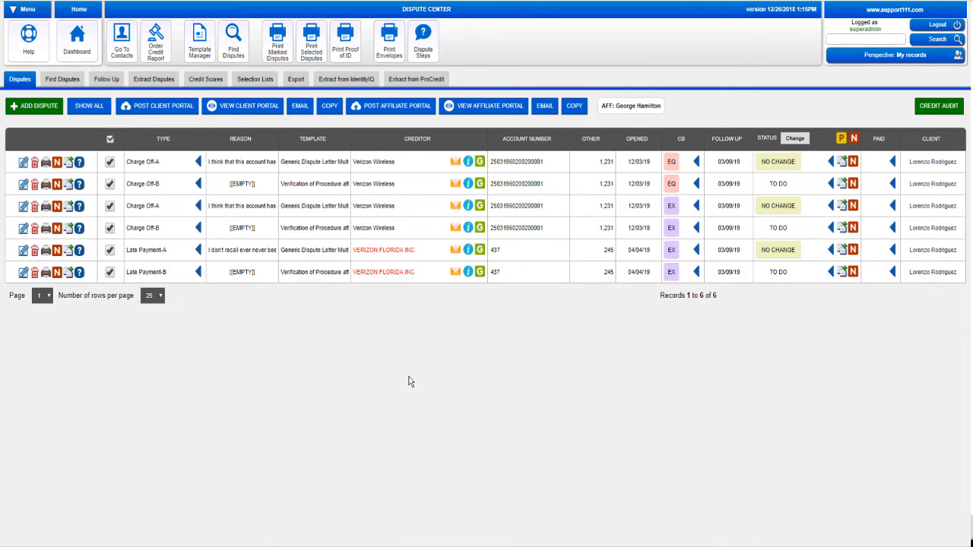
{"action": "left_click", "coordinate": [778, 188]}
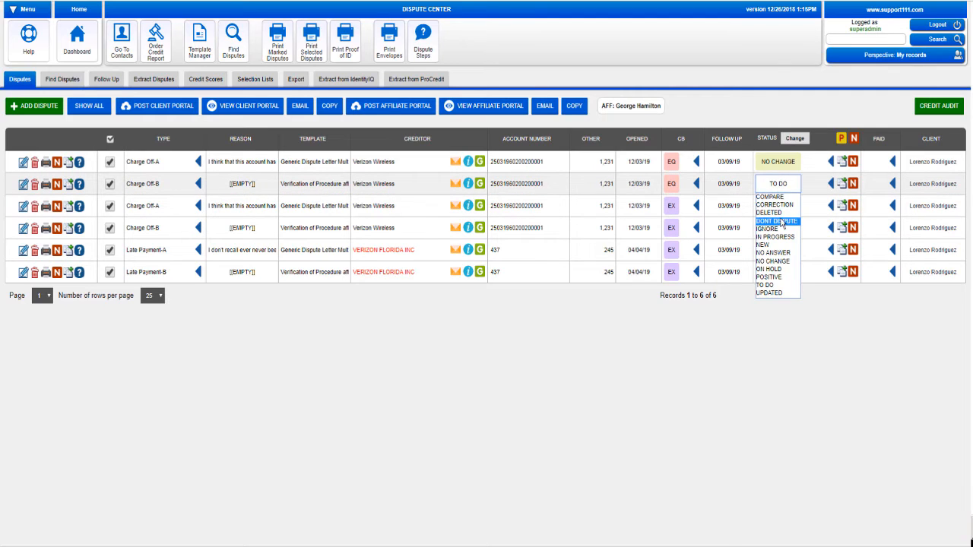
{"action": "left_click", "coordinate": [745, 64]}
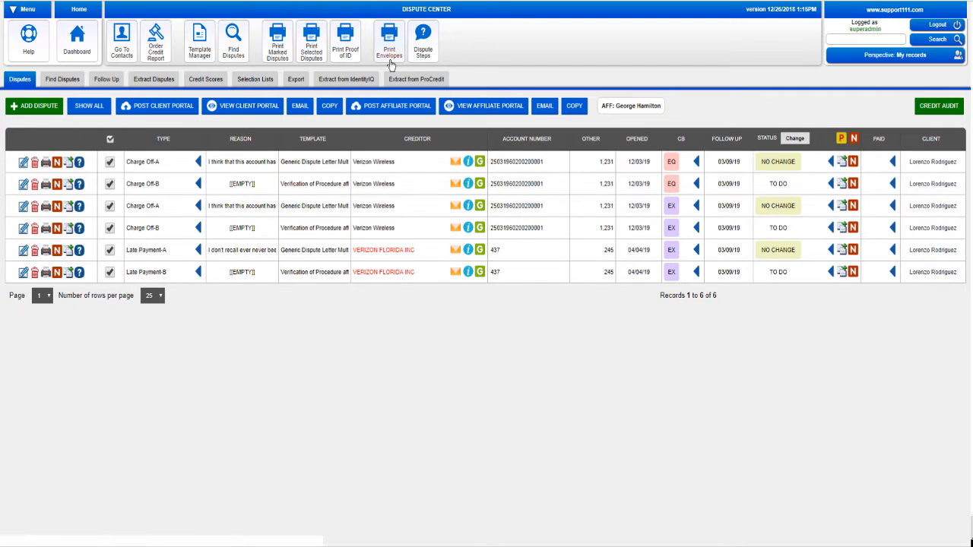
{"action": "left_click", "coordinate": [320, 60]}
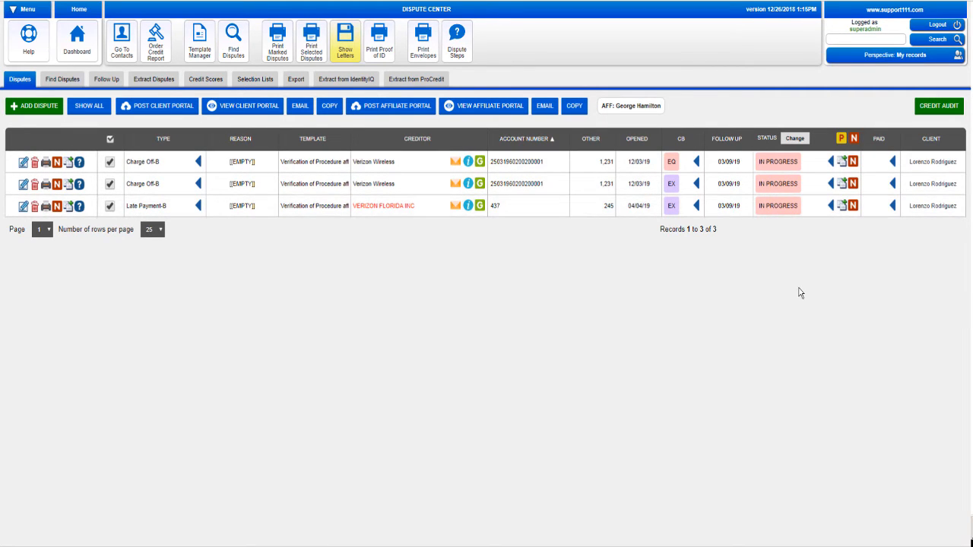
Process the B disputes into new Charge Off-C disputes, then show all the client's disputes
{"action": "left_click", "coordinate": [842, 138]}
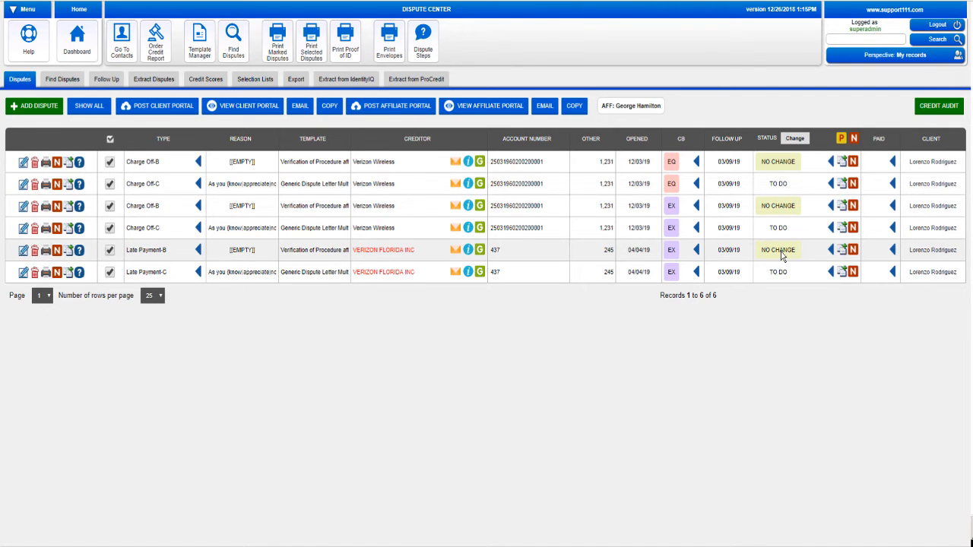
{"action": "left_click", "coordinate": [924, 209]}
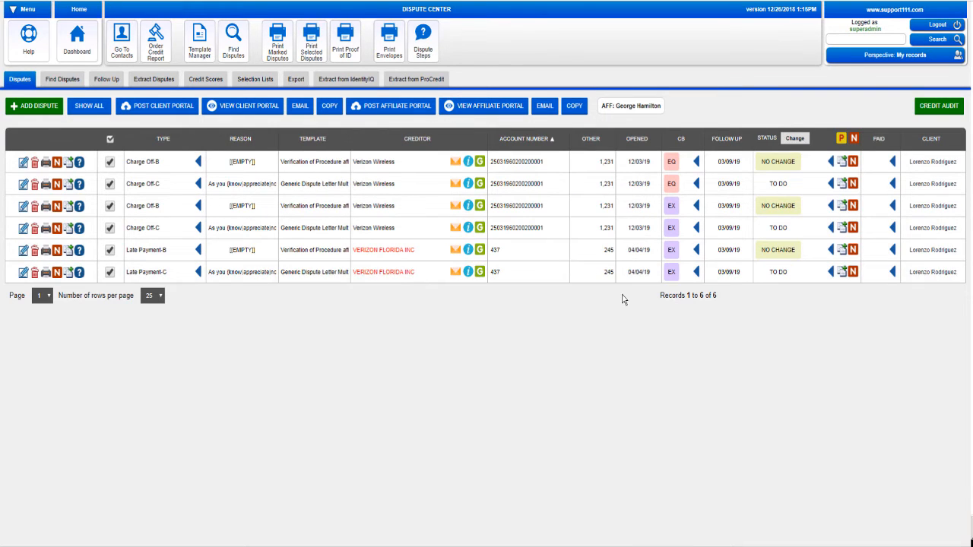
{"action": "left_click", "coordinate": [83, 107]}
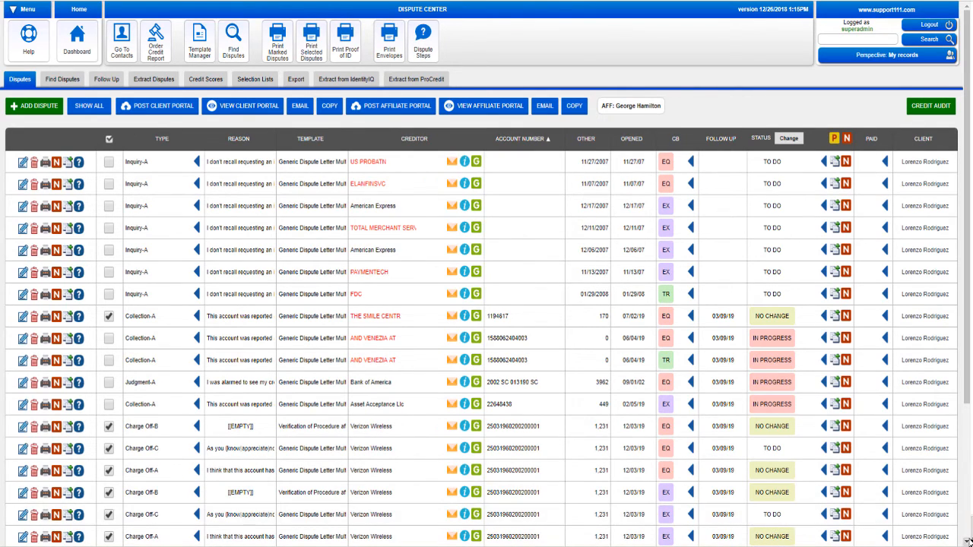
Post the client's disputes to the portal, dismiss the confirmation, and view the client portal
{"action": "scroll", "coordinate": [969, 540], "scroll_direction": "down", "scroll_amount": 3}
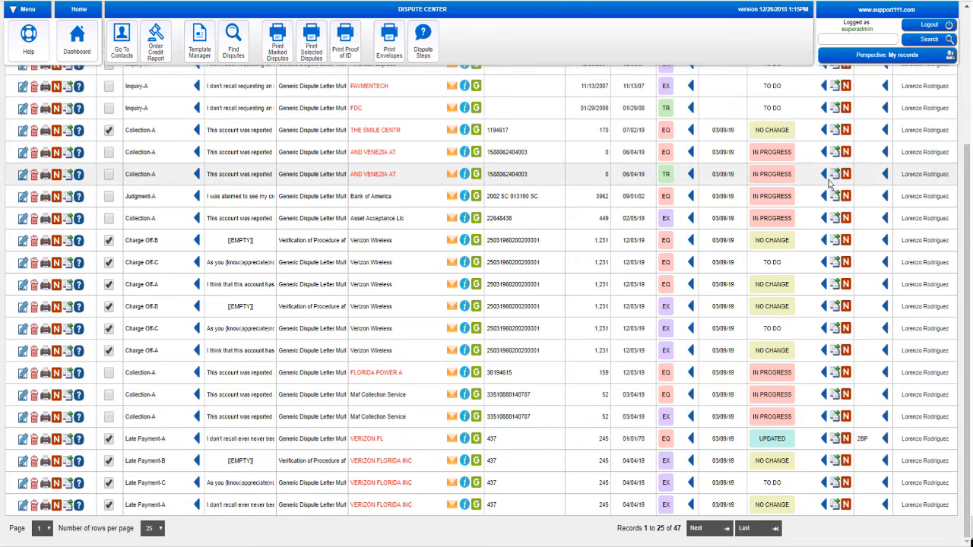
{"action": "left_click", "coordinate": [968, 35]}
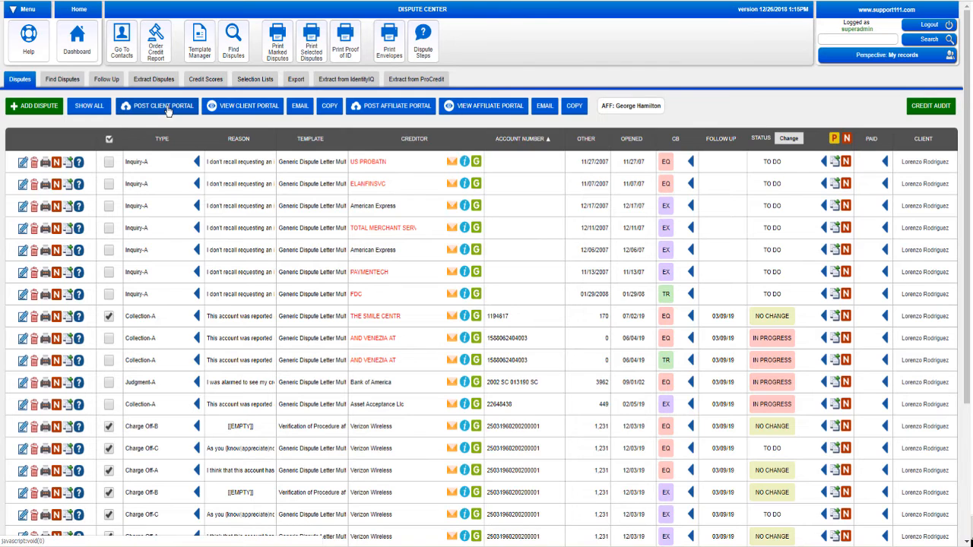
{"action": "left_click", "coordinate": [168, 111]}
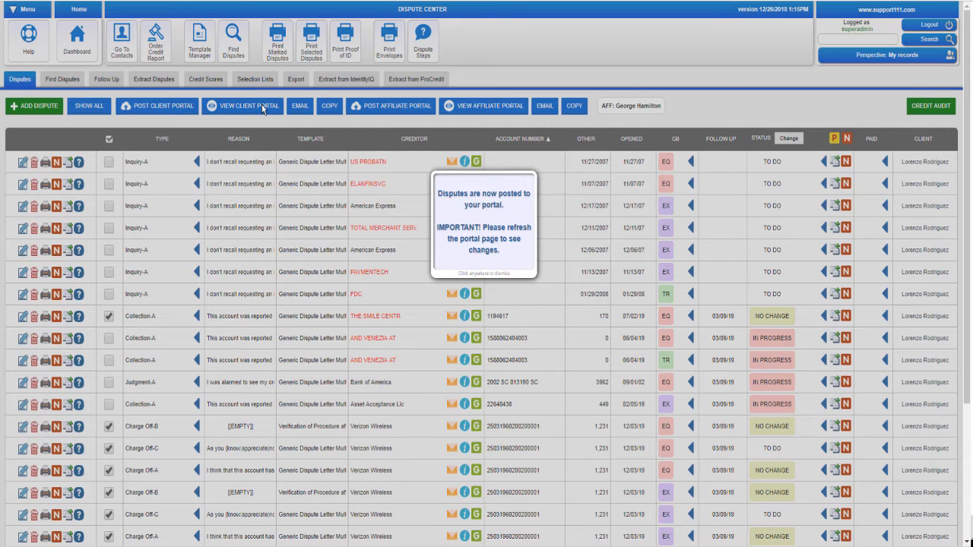
{"action": "left_click", "coordinate": [304, 103]}
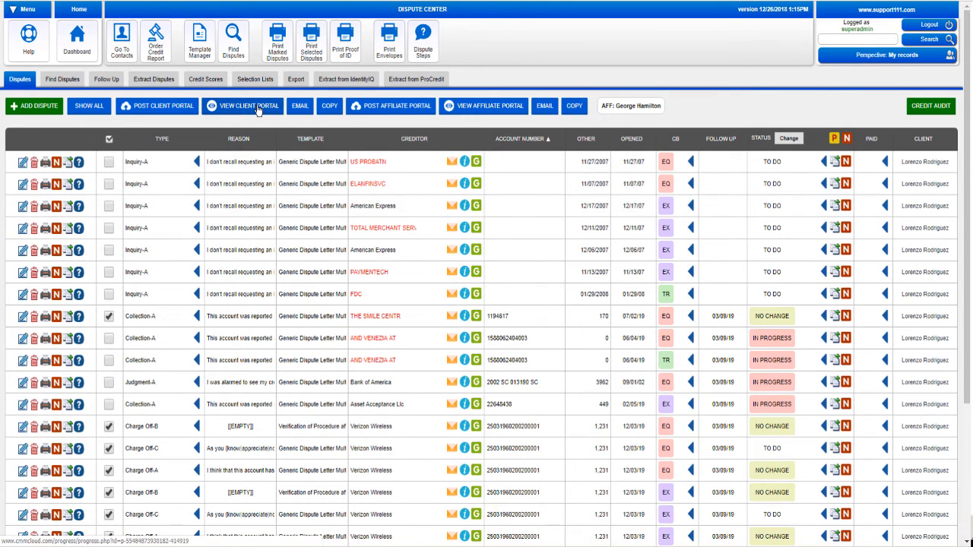
{"action": "left_click", "coordinate": [257, 109]}
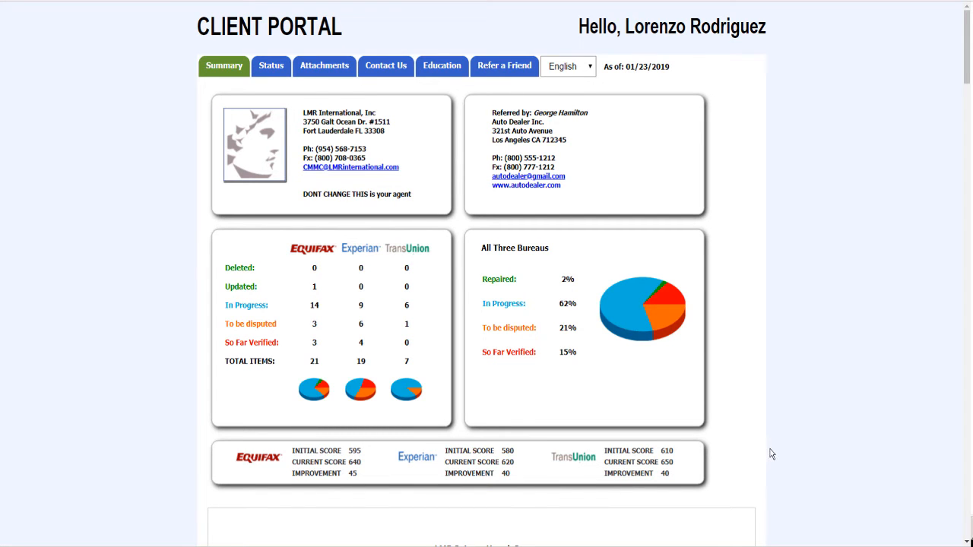
Scroll down to the agreement's signature line and draw a signature on it
{"action": "scroll", "coordinate": [771, 454], "scroll_direction": "down", "scroll_amount": 10}
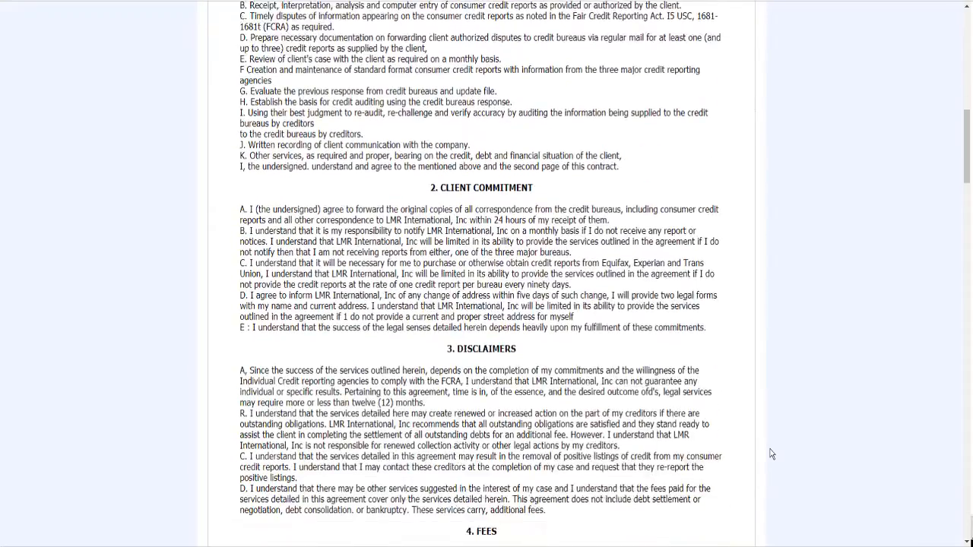
{"action": "scroll", "coordinate": [771, 454], "scroll_direction": "down", "scroll_amount": 10}
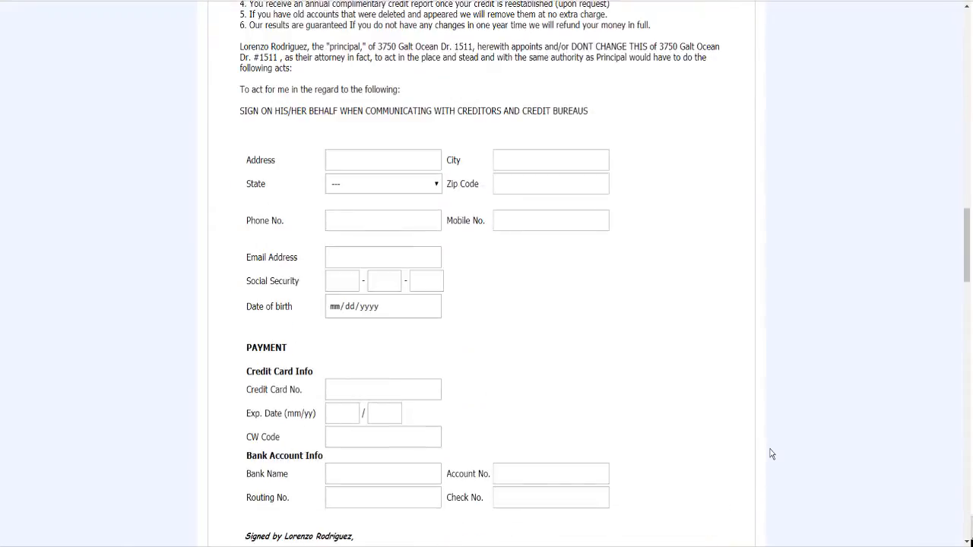
{"action": "scroll", "coordinate": [771, 454], "scroll_direction": "down", "scroll_amount": 3}
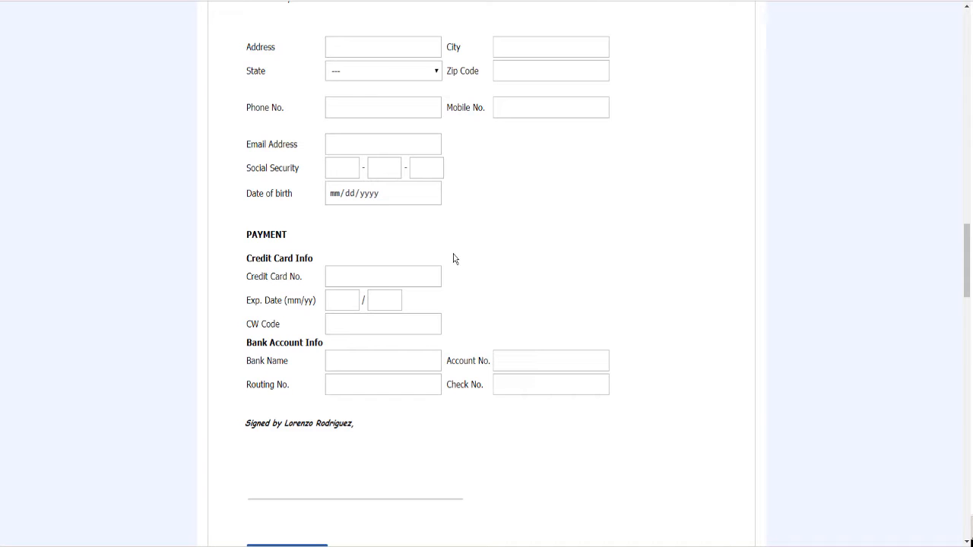
{"action": "scroll", "coordinate": [458, 265], "scroll_direction": "down", "scroll_amount": 3}
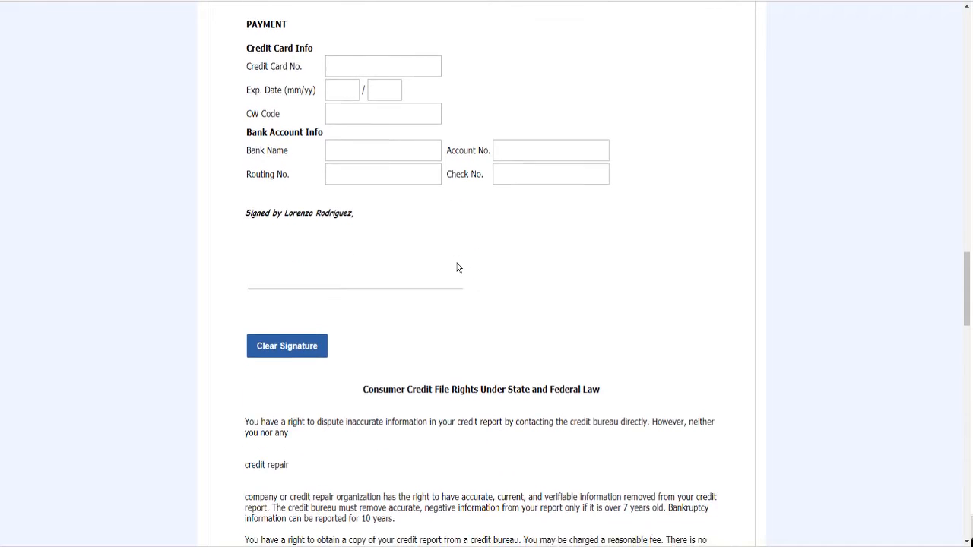
{"action": "scroll", "coordinate": [458, 267], "scroll_direction": "down", "scroll_amount": 1}
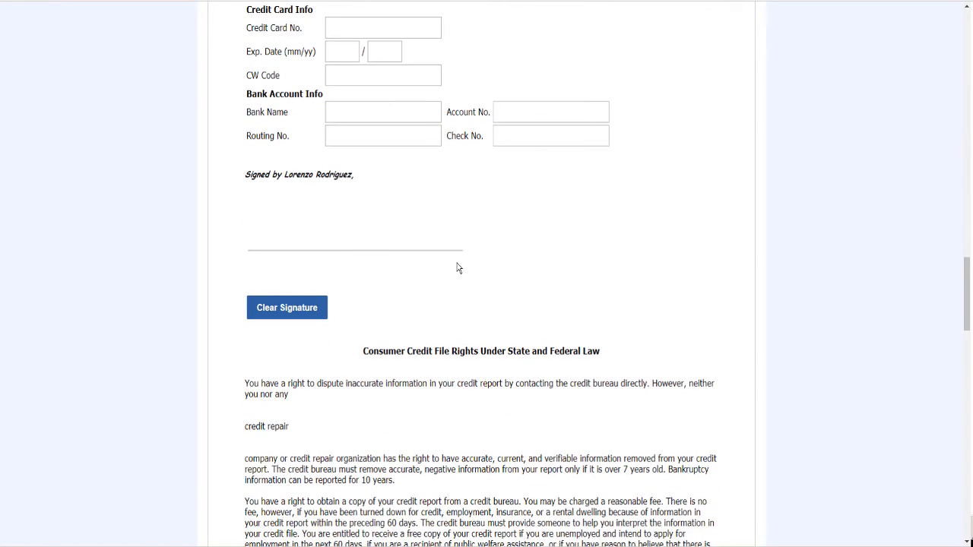
{"action": "scroll", "coordinate": [456, 265], "scroll_direction": "up", "scroll_amount": 1}
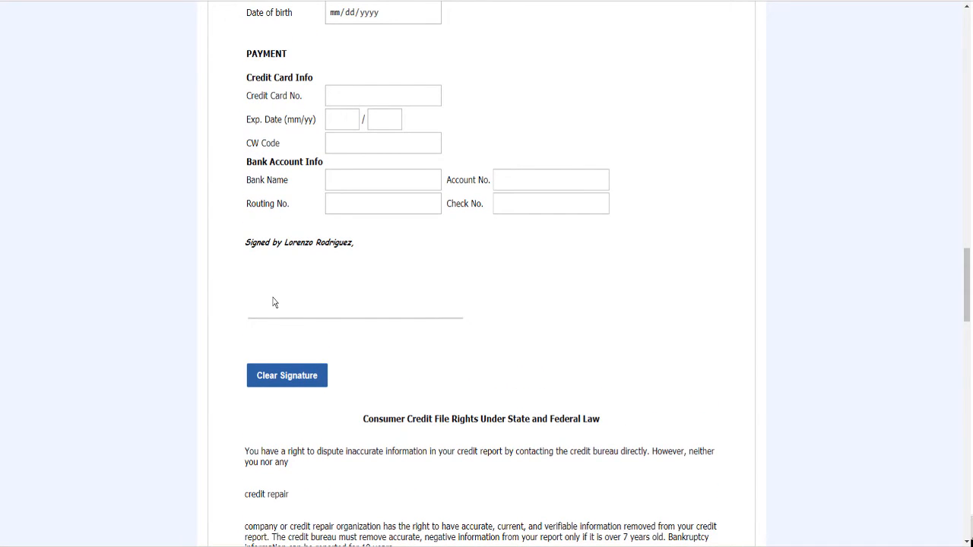
{"action": "mouse_move", "coordinate": [272, 299]}
{"action": "left_mouse_down"}
{"action": "mouse_move", "coordinate": [322, 282]}
{"action": "mouse_move", "coordinate": [343, 313]}
{"action": "mouse_move", "coordinate": [364, 315]}
{"action": "left_mouse_up"}
Sign again in the signature pad and look over the rest of the portal page
{"action": "scroll", "coordinate": [532, 387], "scroll_direction": "down", "scroll_amount": 5}
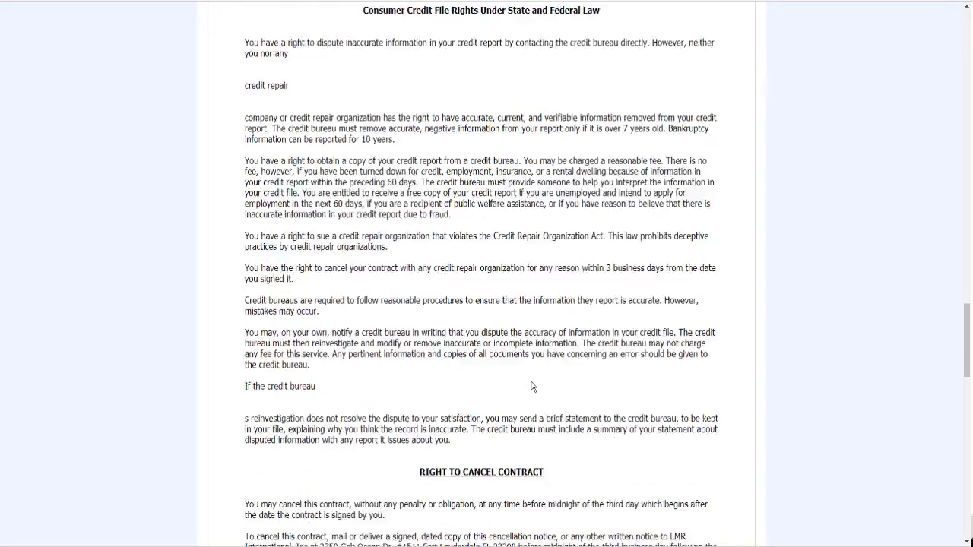
{"action": "scroll", "coordinate": [532, 386], "scroll_direction": "down", "scroll_amount": 5}
{"action": "scroll", "coordinate": [532, 387], "scroll_direction": "up", "scroll_amount": 5}
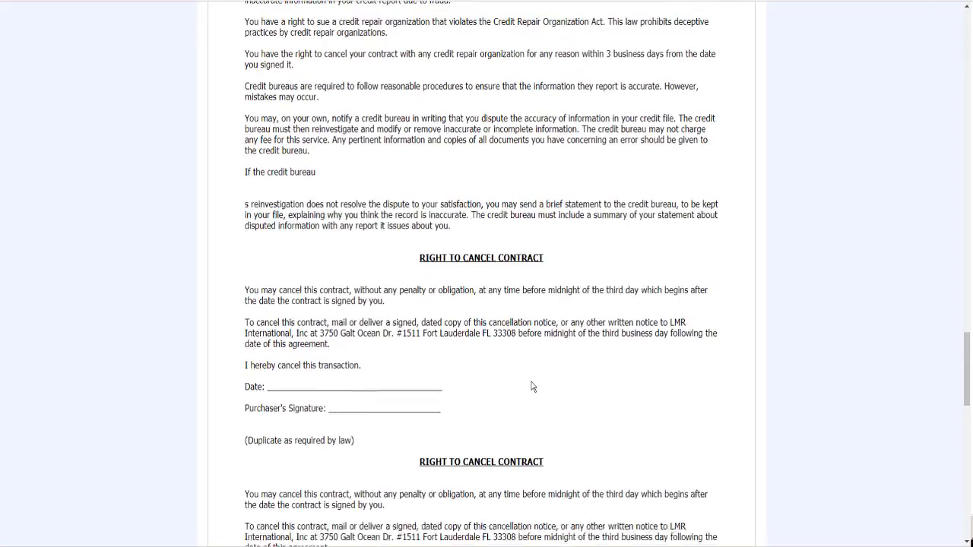
{"action": "scroll", "coordinate": [532, 387], "scroll_direction": "up", "scroll_amount": 4}
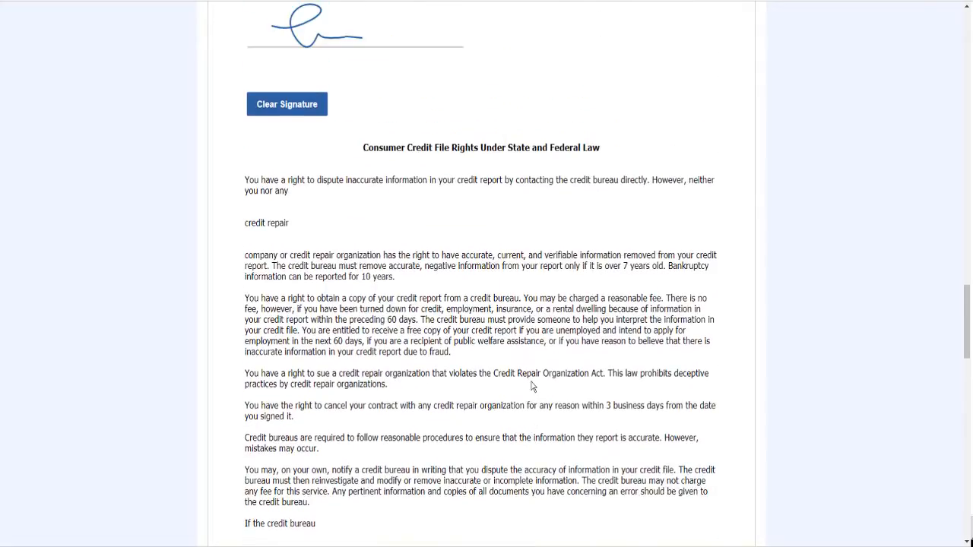
{"action": "scroll", "coordinate": [532, 387], "scroll_direction": "down", "scroll_amount": 2}
{"action": "scroll", "coordinate": [532, 387], "scroll_direction": "down", "scroll_amount": 6}
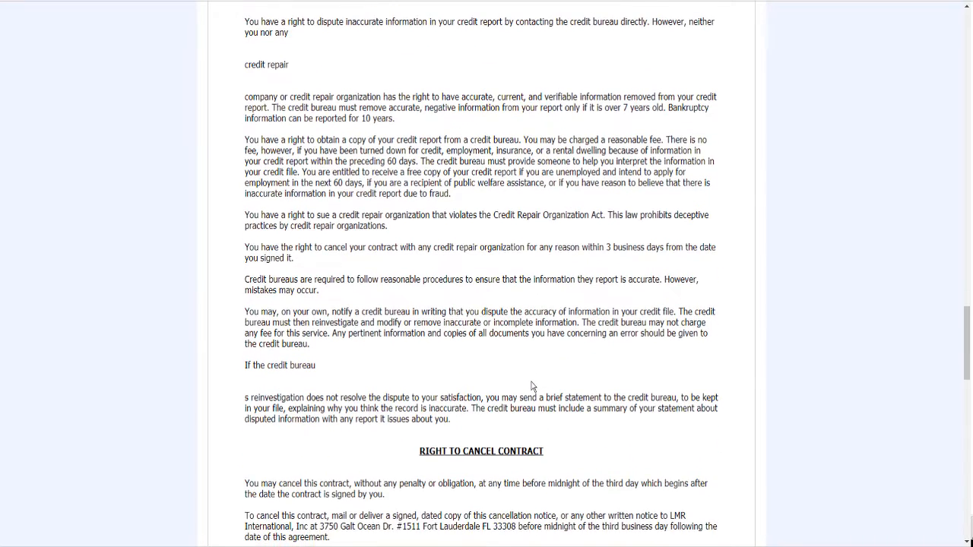
{"action": "scroll", "coordinate": [532, 386], "scroll_direction": "down", "scroll_amount": 2}
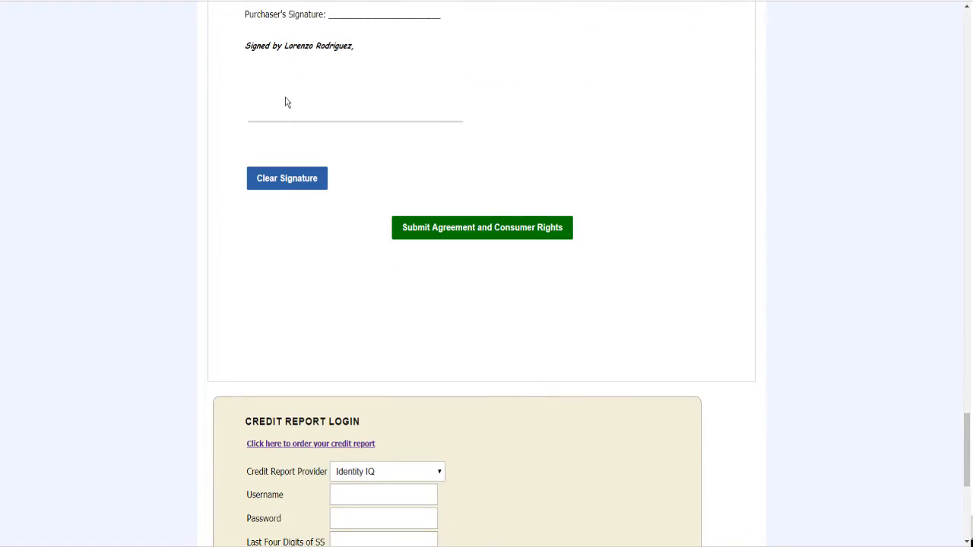
{"action": "left_click_drag", "start_coordinate": [284, 99], "coordinate": [351, 94]}
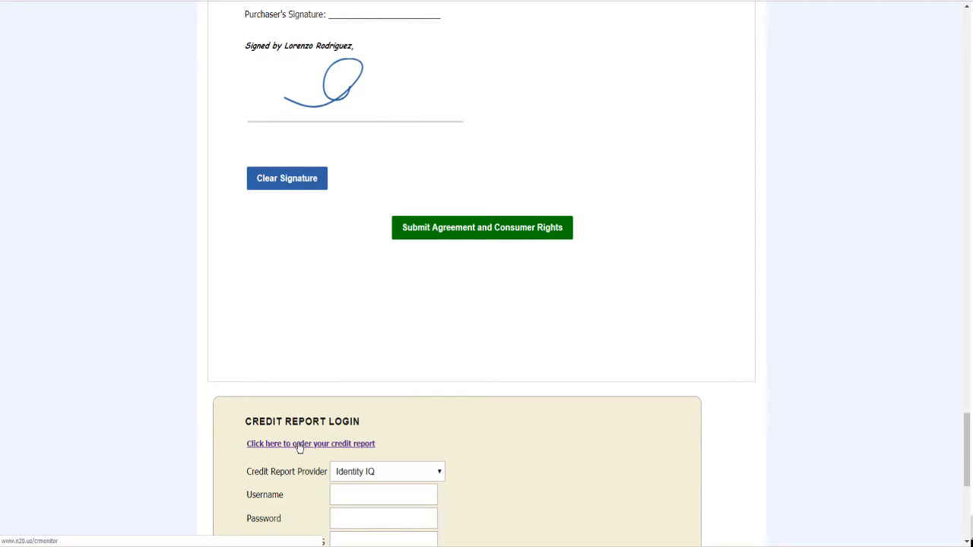
{"action": "scroll", "coordinate": [300, 317], "scroll_direction": "down", "scroll_amount": 3}
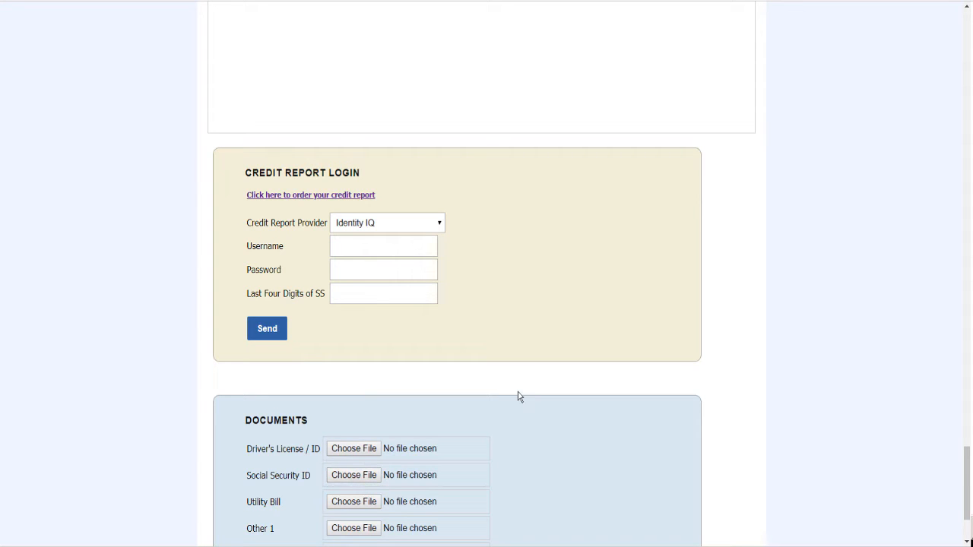
{"action": "scroll", "coordinate": [519, 396], "scroll_direction": "down", "scroll_amount": 3}
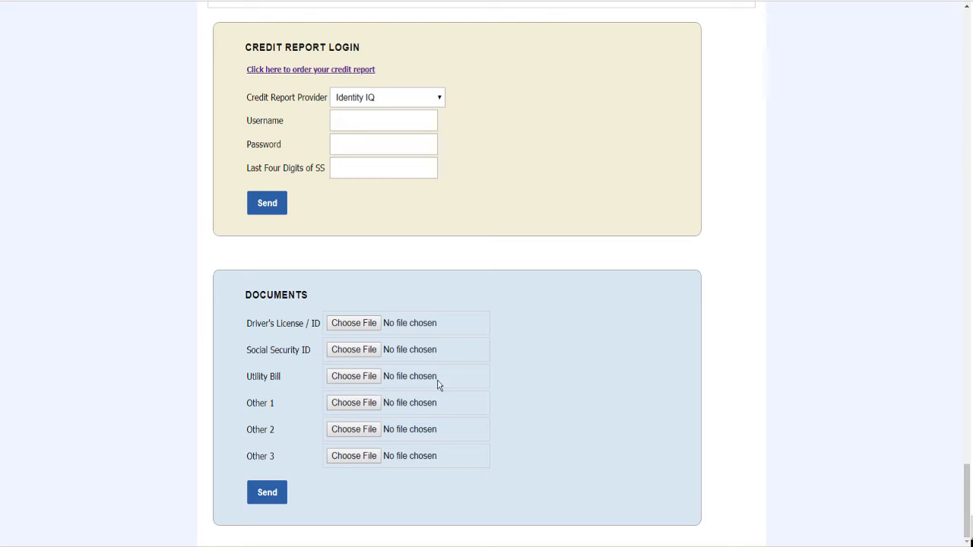
{"action": "scroll", "coordinate": [494, 259], "scroll_direction": "up", "scroll_amount": 3}
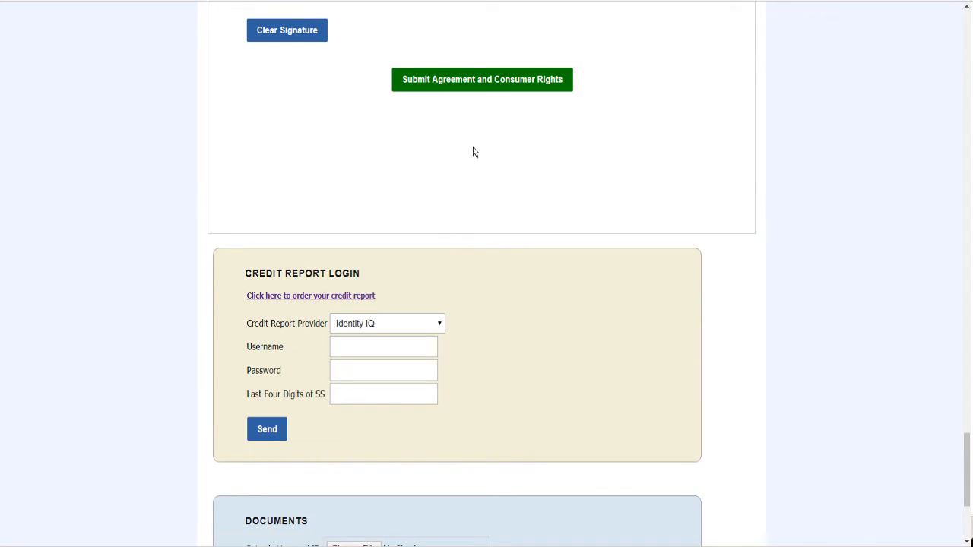
Send the client's Identity IQ username, password and last four SSN digits, then close the portal
{"action": "left_click", "coordinate": [362, 343]}
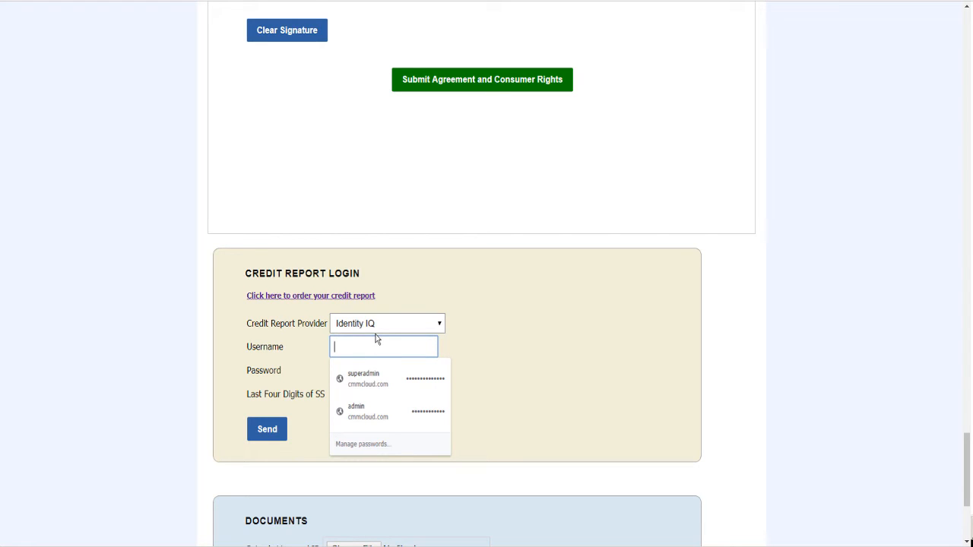
{"action": "type", "text": "John"}
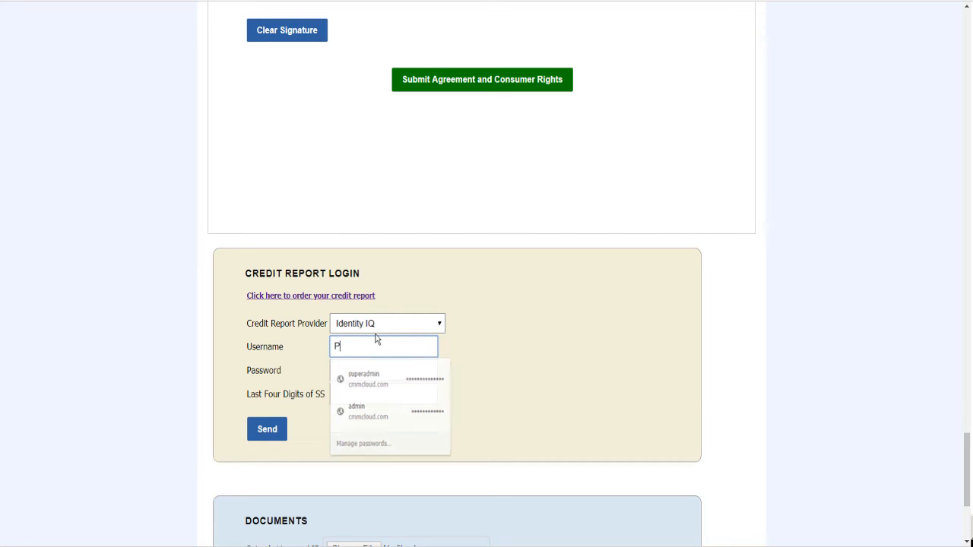
{"action": "type", "text": "n"}
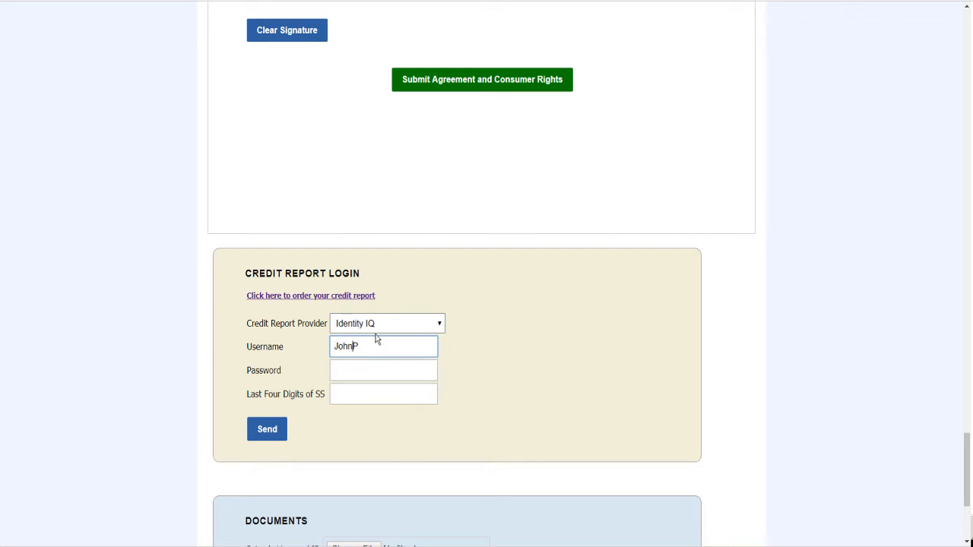
{"action": "left_click", "coordinate": [359, 371]}
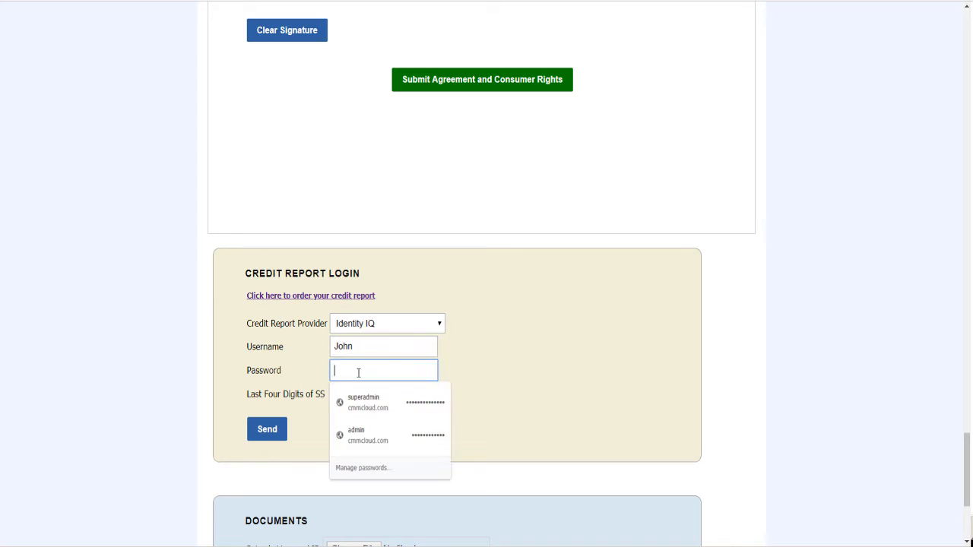
{"action": "type", "text": "•••"}
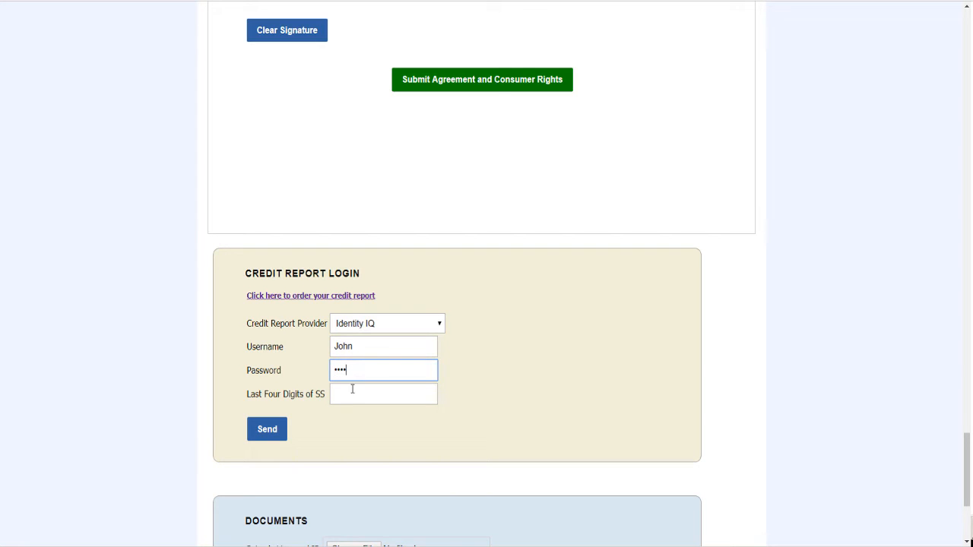
{"action": "left_click", "coordinate": [348, 393]}
{"action": "type", "text": "6789"}
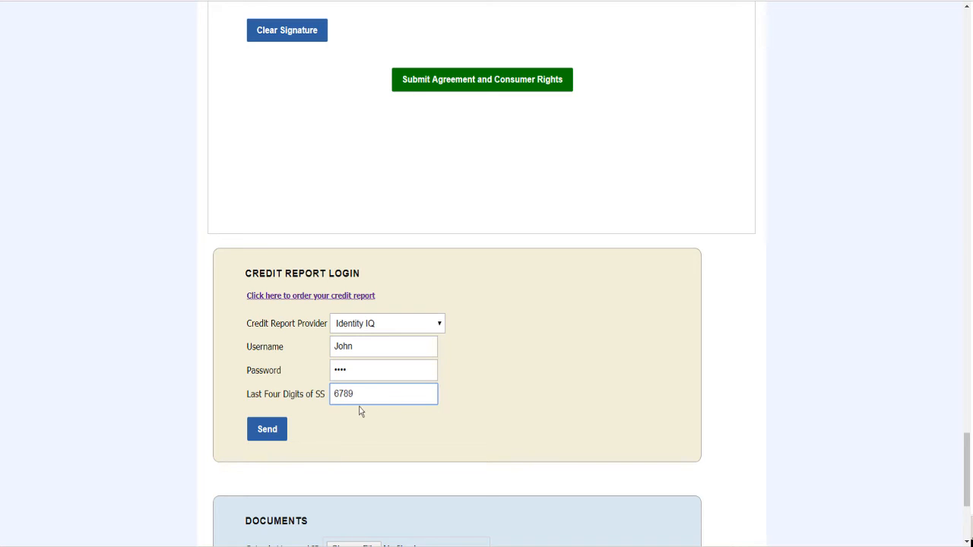
{"action": "left_click", "coordinate": [268, 438]}
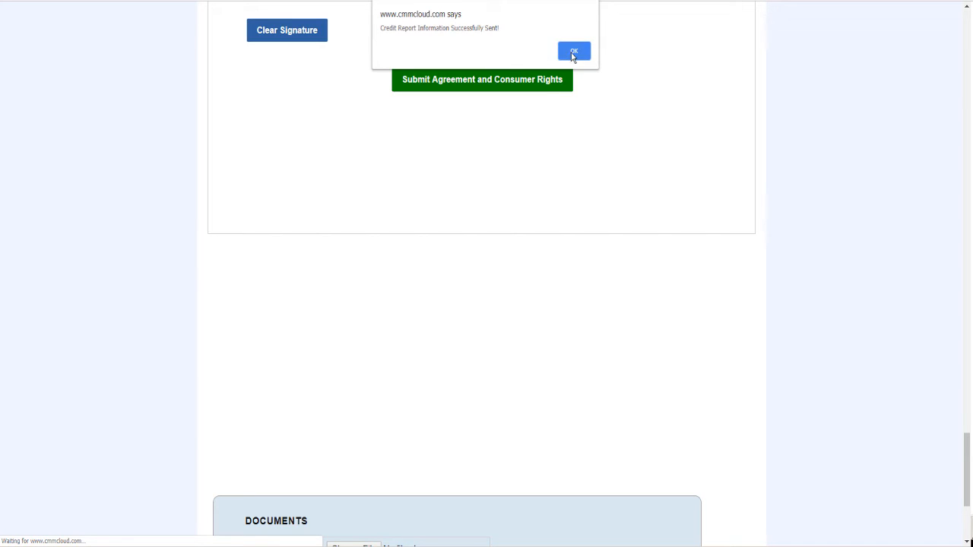
{"action": "left_click", "coordinate": [574, 51]}
{"action": "key", "text": "ctrl+w"}
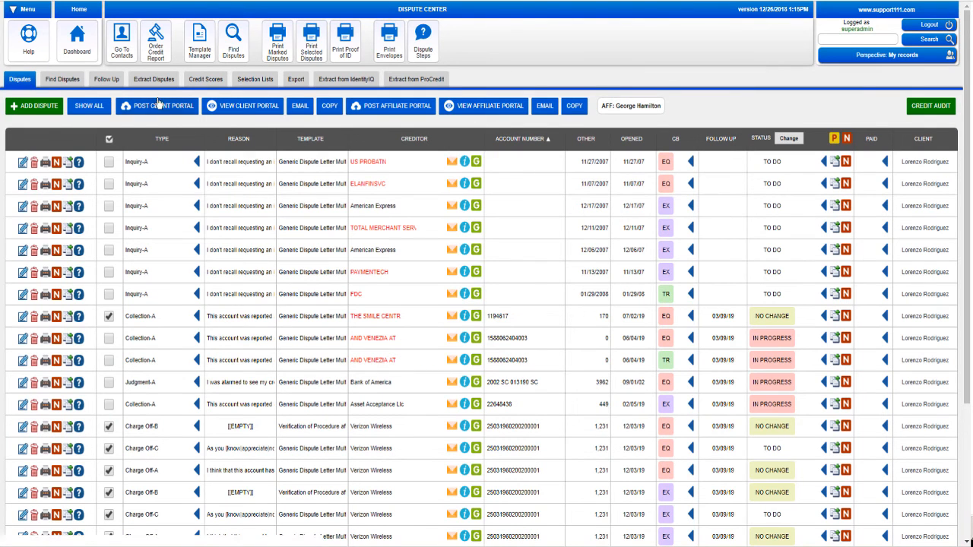
Go to Selected Contacts and open the client's row with the pencil Edit icon
{"action": "left_click", "coordinate": [127, 51]}
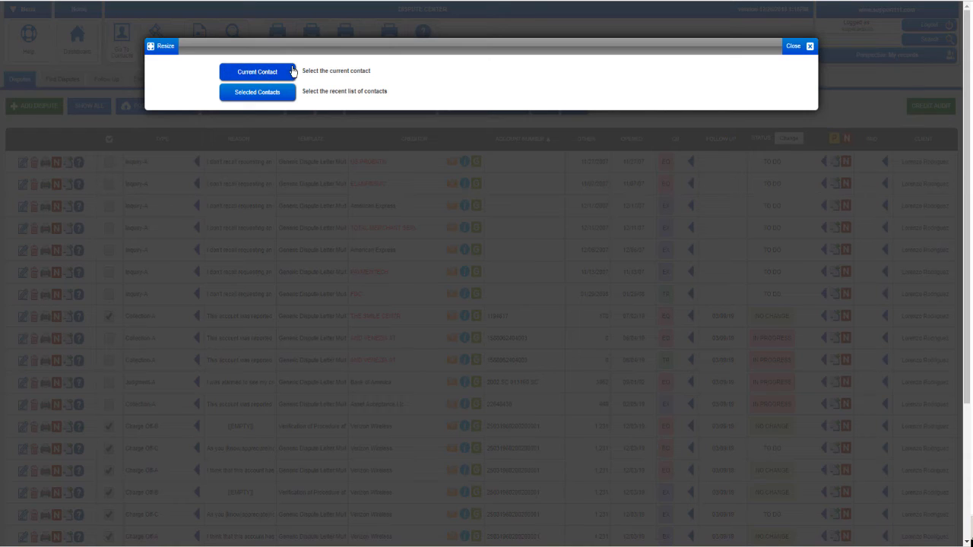
{"action": "left_click", "coordinate": [258, 92]}
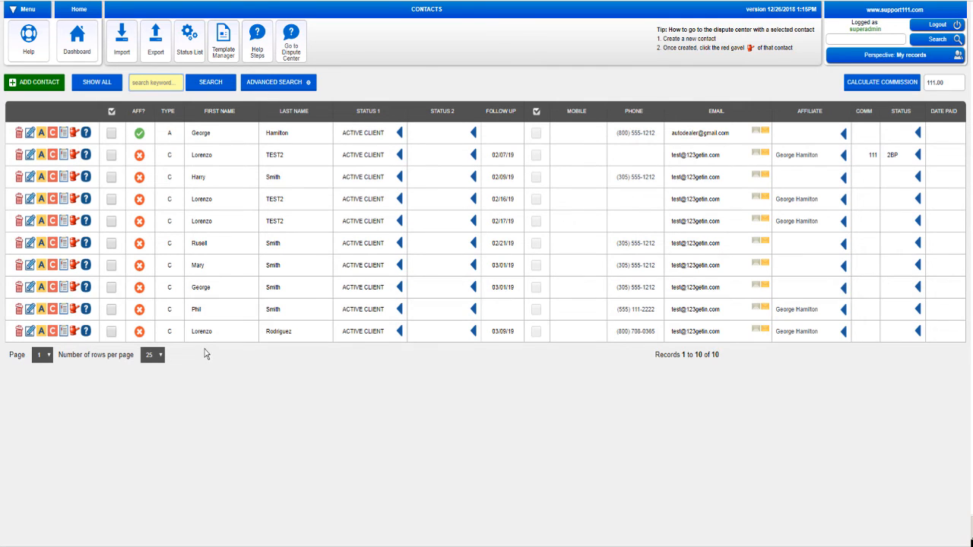
{"action": "left_click", "coordinate": [30, 334]}
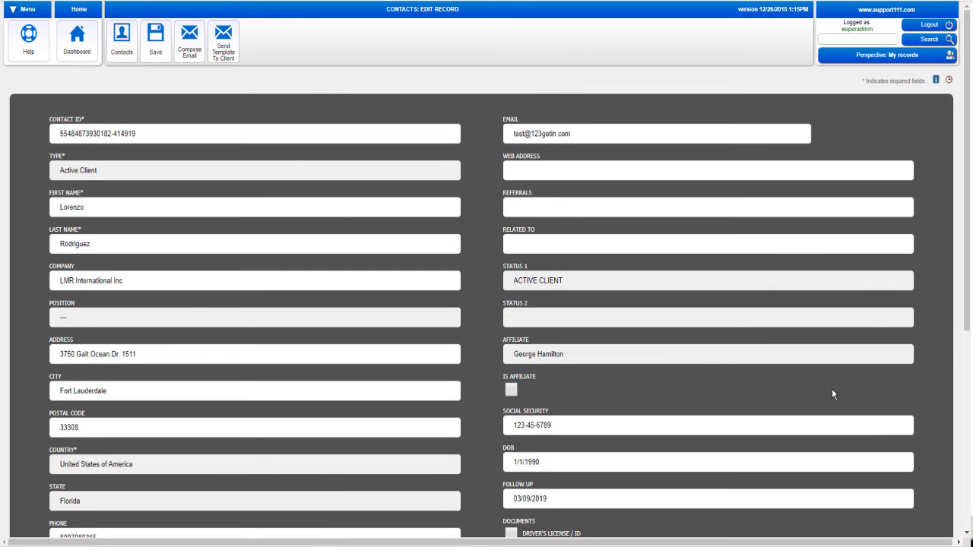
Mark the Agreement, Other 1 and Other 2 documents as received and save the client's record
{"action": "scroll", "coordinate": [968, 495], "scroll_direction": "down", "scroll_amount": 4}
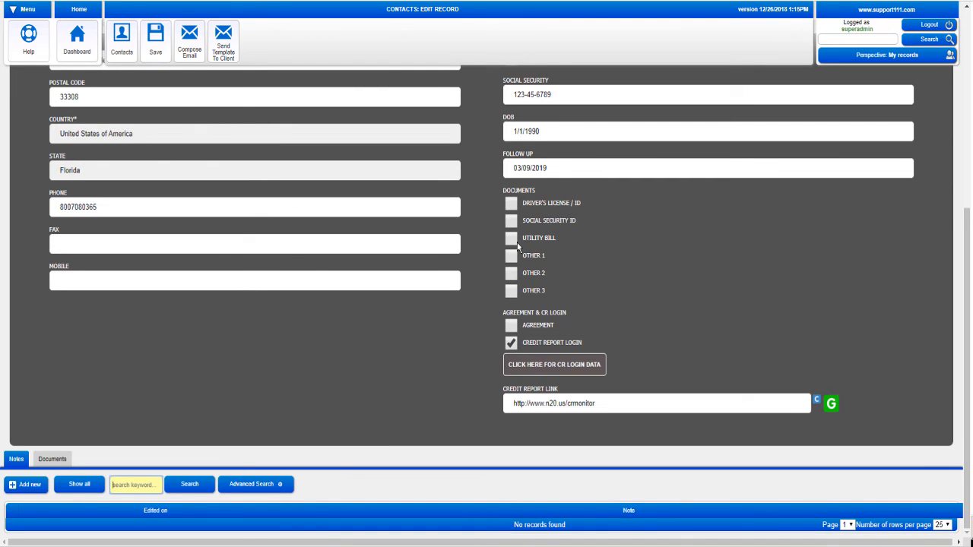
{"action": "left_click", "coordinate": [155, 42]}
{"action": "left_click", "coordinate": [510, 325]}
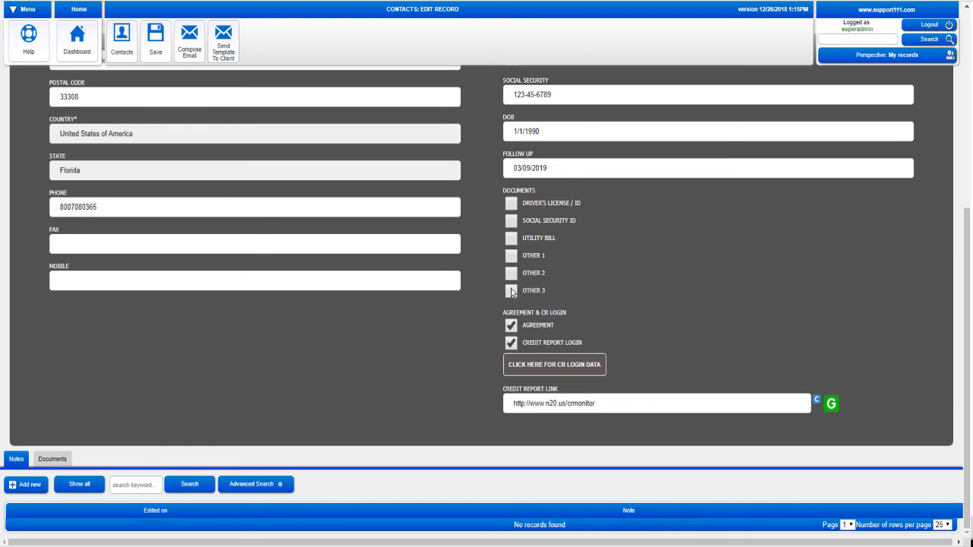
{"action": "left_click", "coordinate": [511, 256]}
{"action": "left_click", "coordinate": [511, 274]}
{"action": "left_click", "coordinate": [154, 39]}
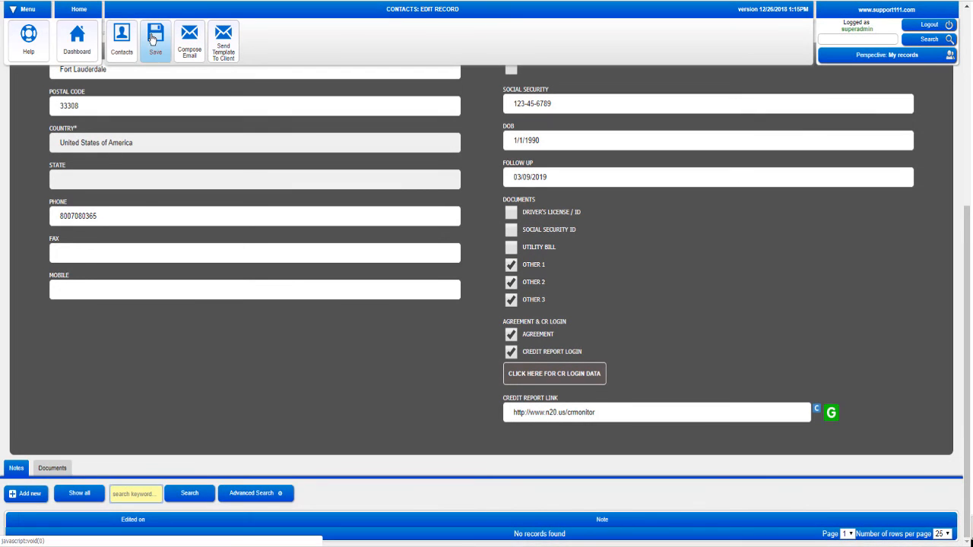
{"action": "left_click", "coordinate": [117, 46]}
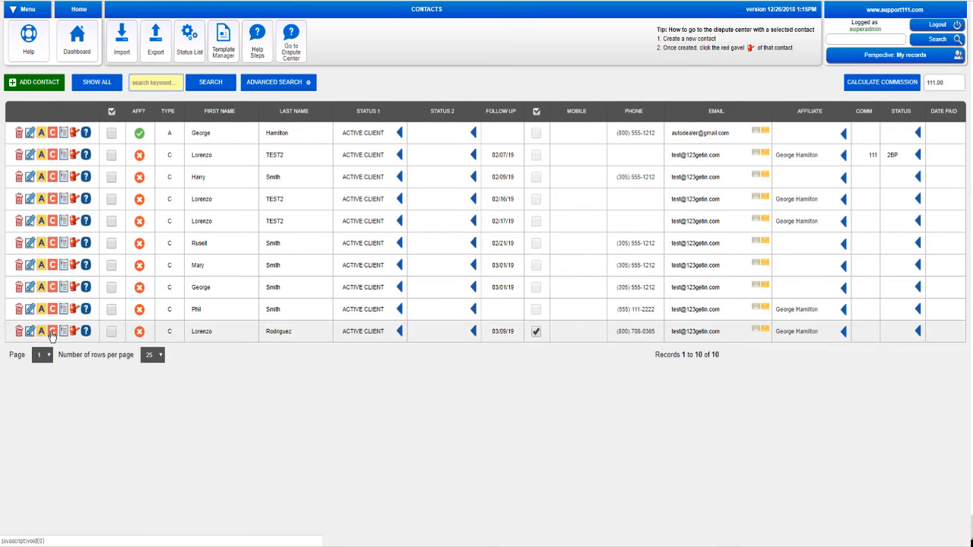
Post the client's portal from the C icon menu, then choose View Portal to open it in a new tab
{"action": "left_click", "coordinate": [52, 334]}
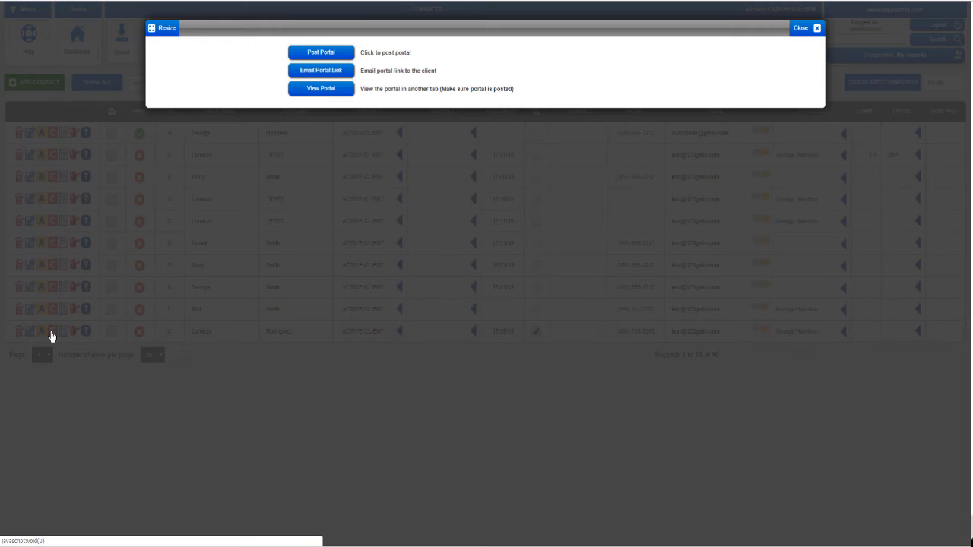
{"action": "left_click", "coordinate": [316, 55]}
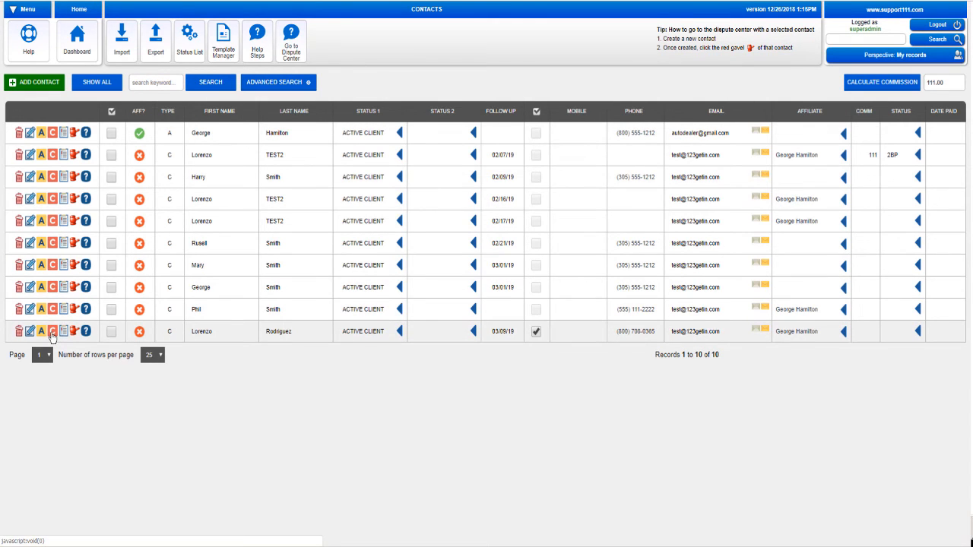
{"action": "left_click", "coordinate": [50, 333]}
{"action": "left_click", "coordinate": [323, 89]}
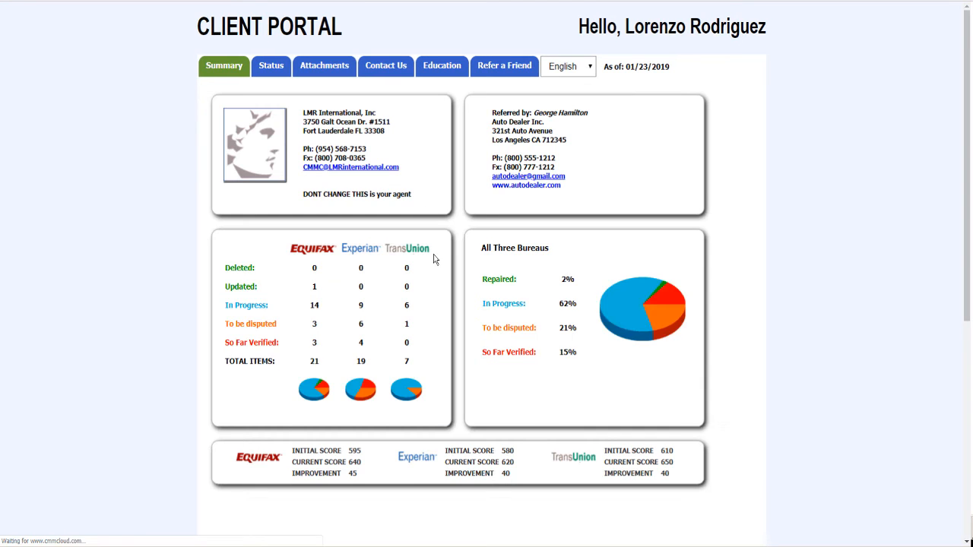
{"action": "scroll", "coordinate": [746, 325], "scroll_direction": "down", "scroll_amount": 4}
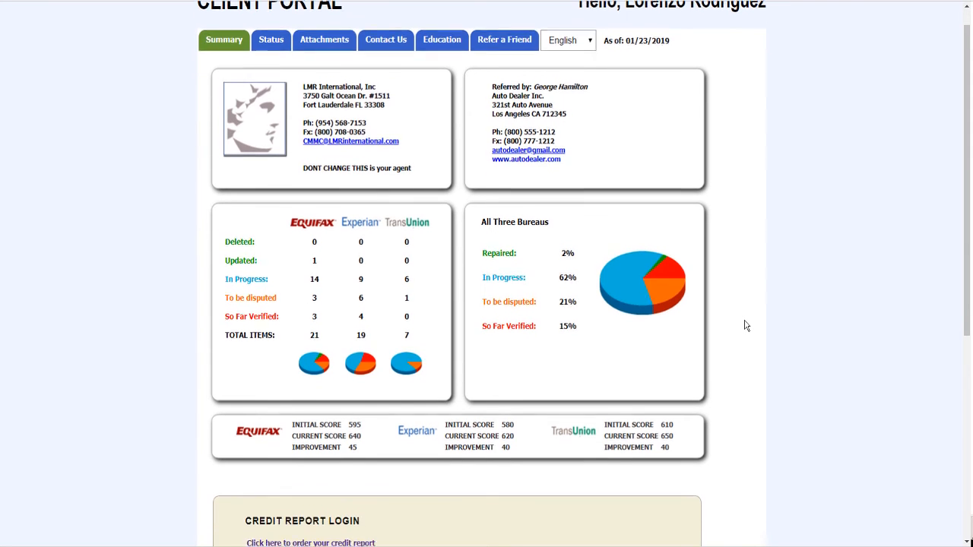
{"action": "scroll", "coordinate": [746, 325], "scroll_direction": "down", "scroll_amount": 1}
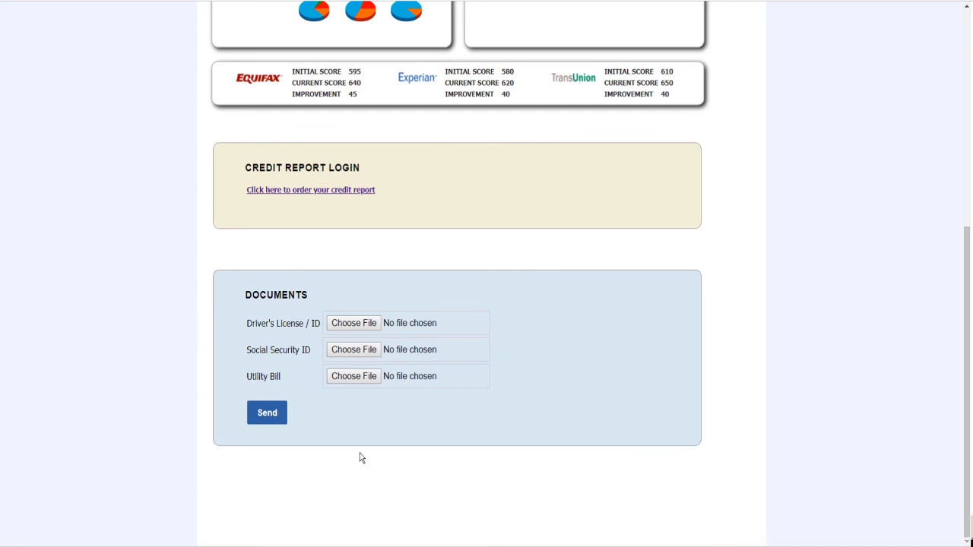
{"action": "left_click", "coordinate": [296, 191]}
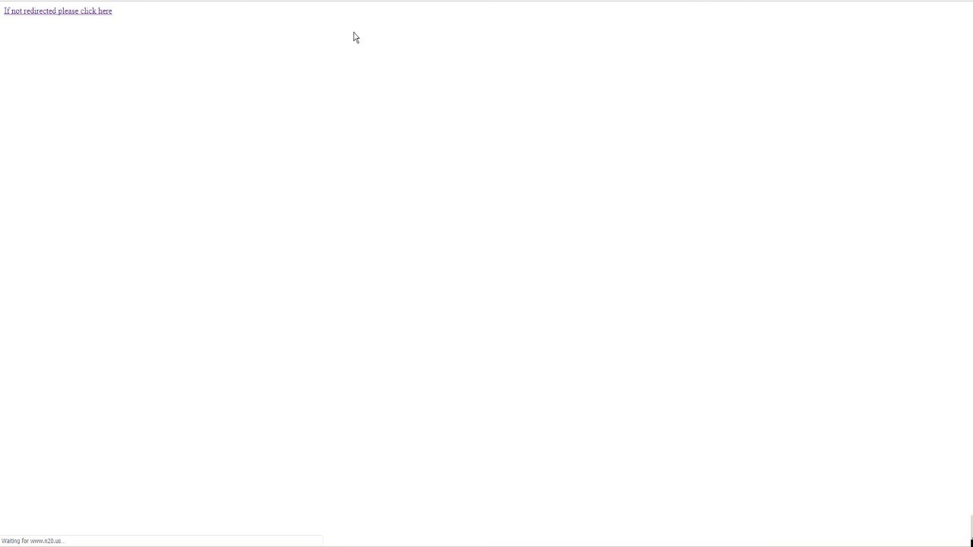